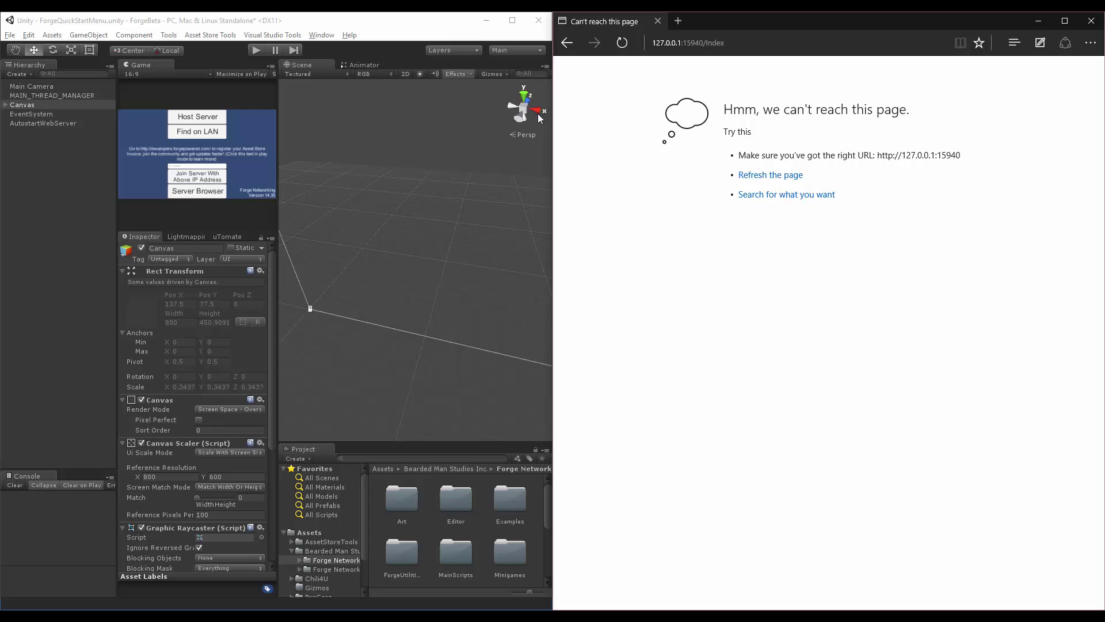
Add a Forge Networking Web Server object and confirm its Autostart Web Server port is 15940
click(43, 123)
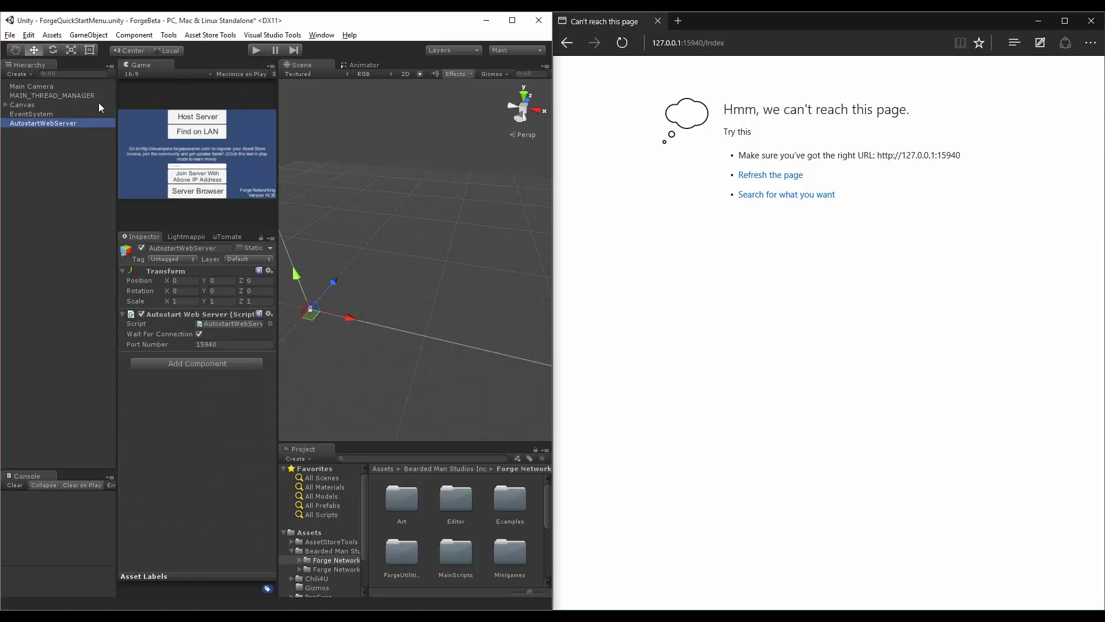
click(168, 35)
mouse_move(193, 75)
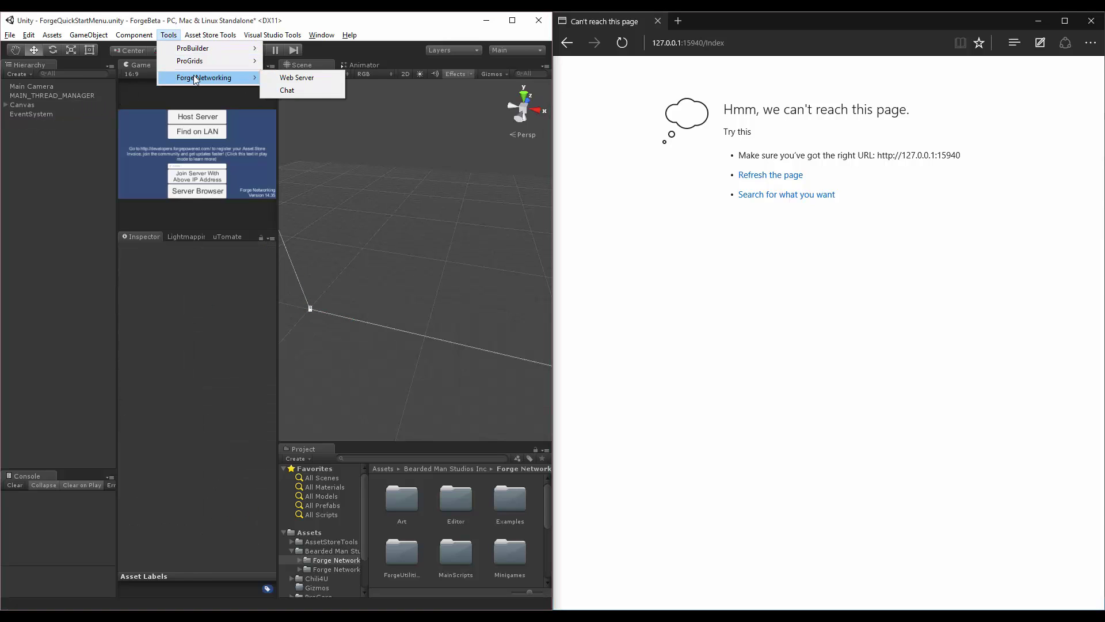
click(312, 76)
click(81, 123)
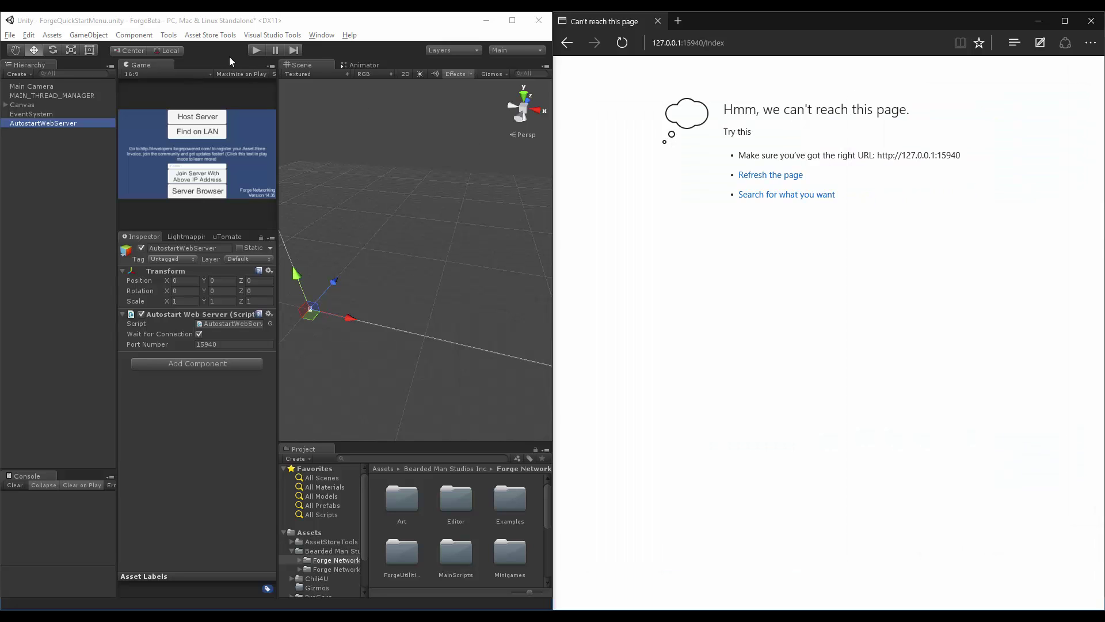
Enter play mode and host a server in the running game
click(230, 55)
click(255, 54)
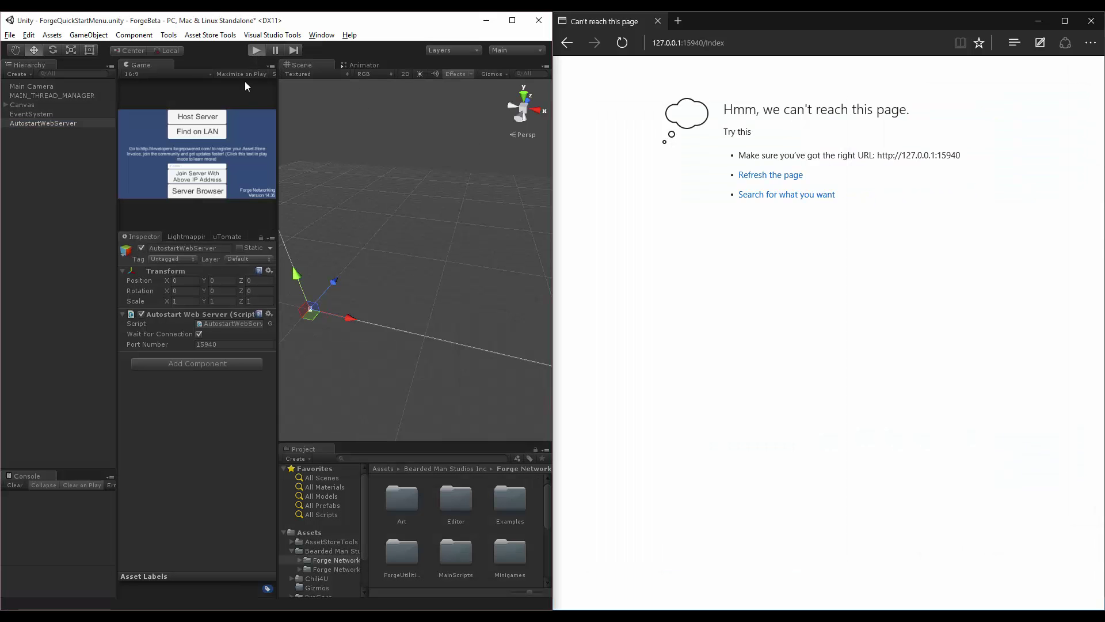
click(196, 118)
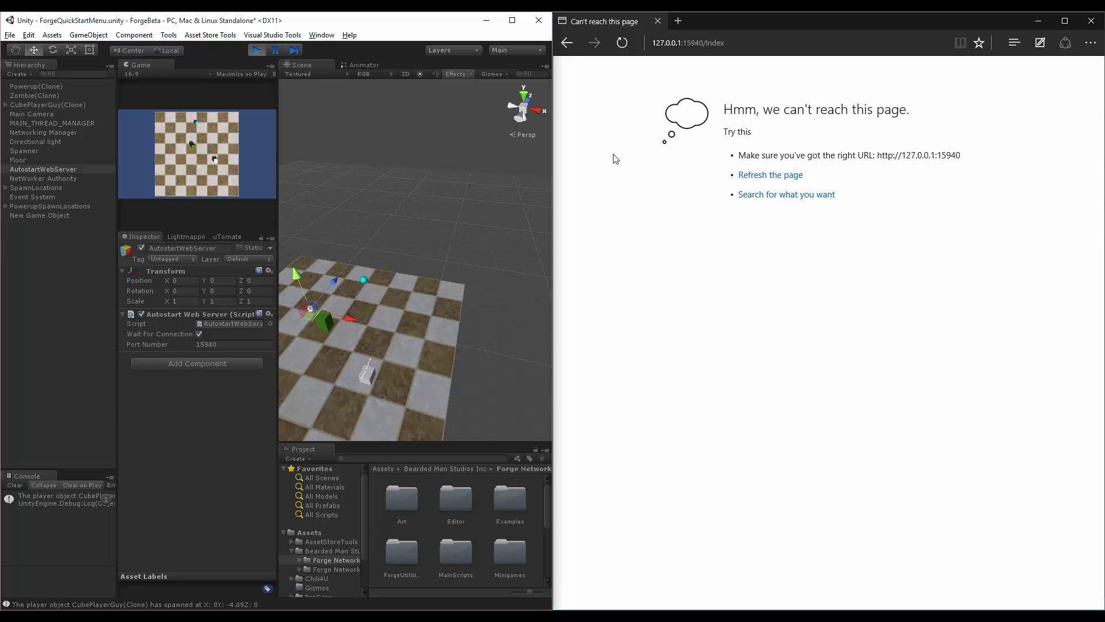
Load 127.0.0.1:15940/Index in Edge and refresh until it reports Players Count 1
click(751, 43)
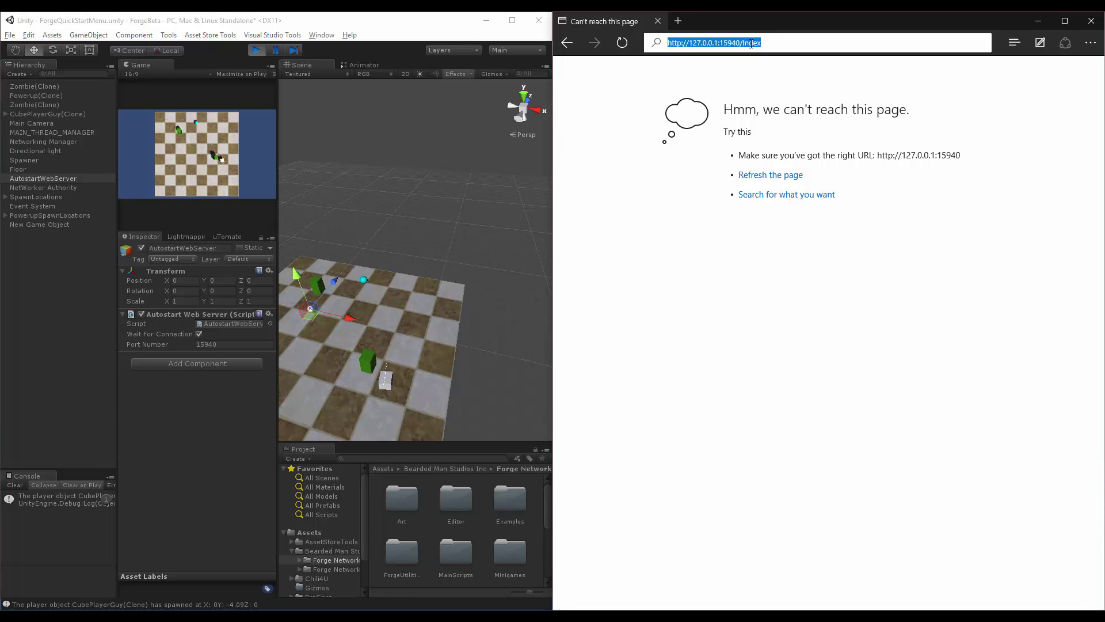
key(Return)
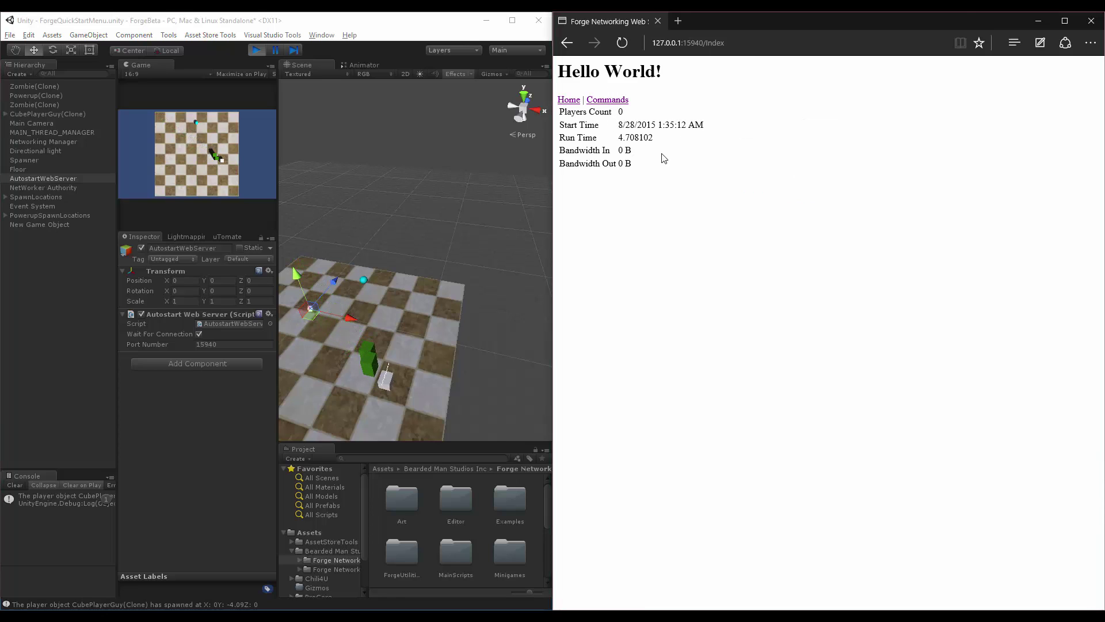
key(F5)
double_click(635, 138)
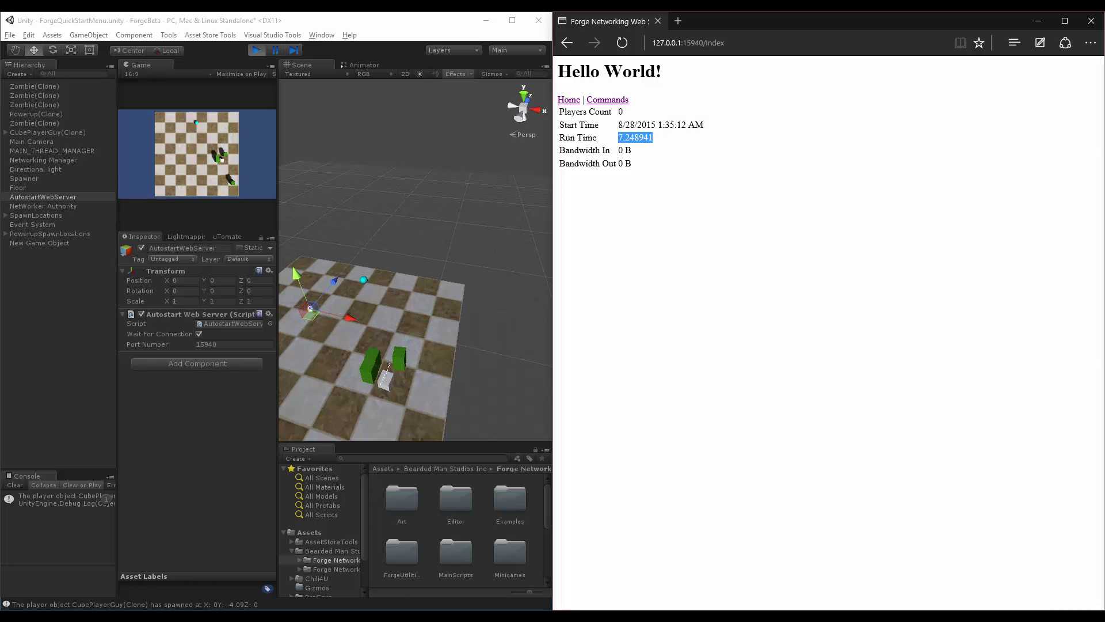
key(alt+Tab)
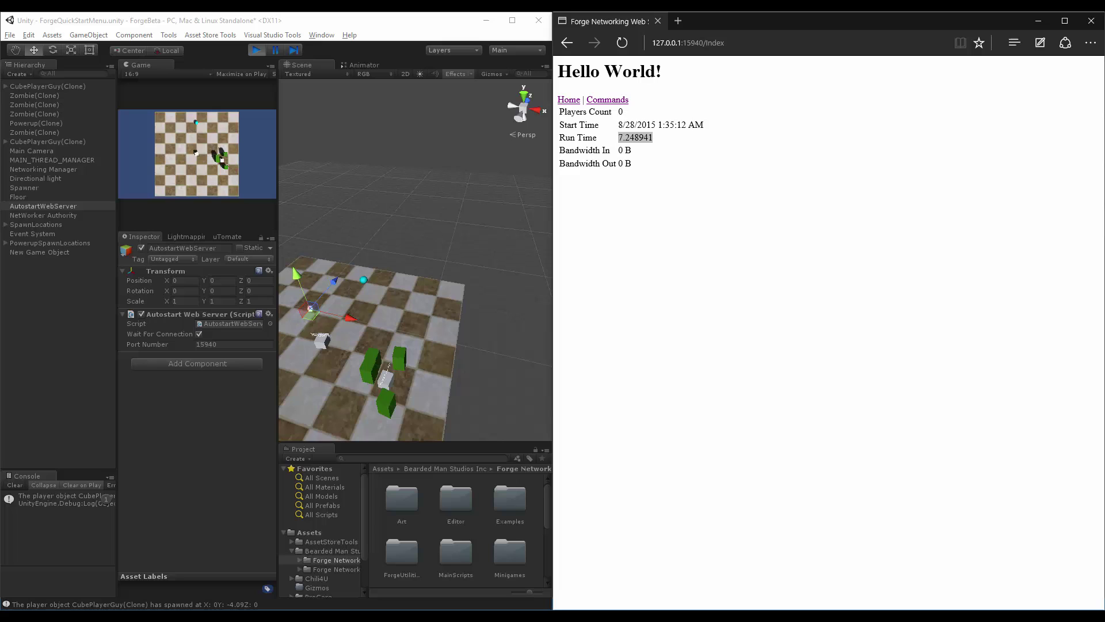
click(657, 180)
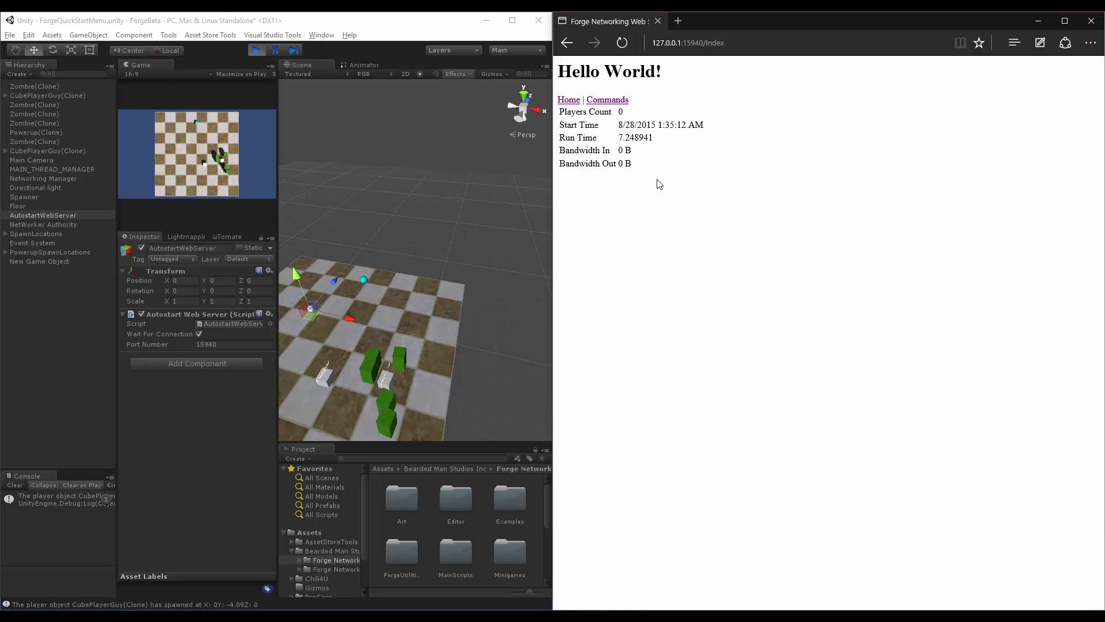
key(F5)
Refresh the status page repeatedly, highlighting the Players Count and Bandwidth In/Out rows
double_click(621, 112)
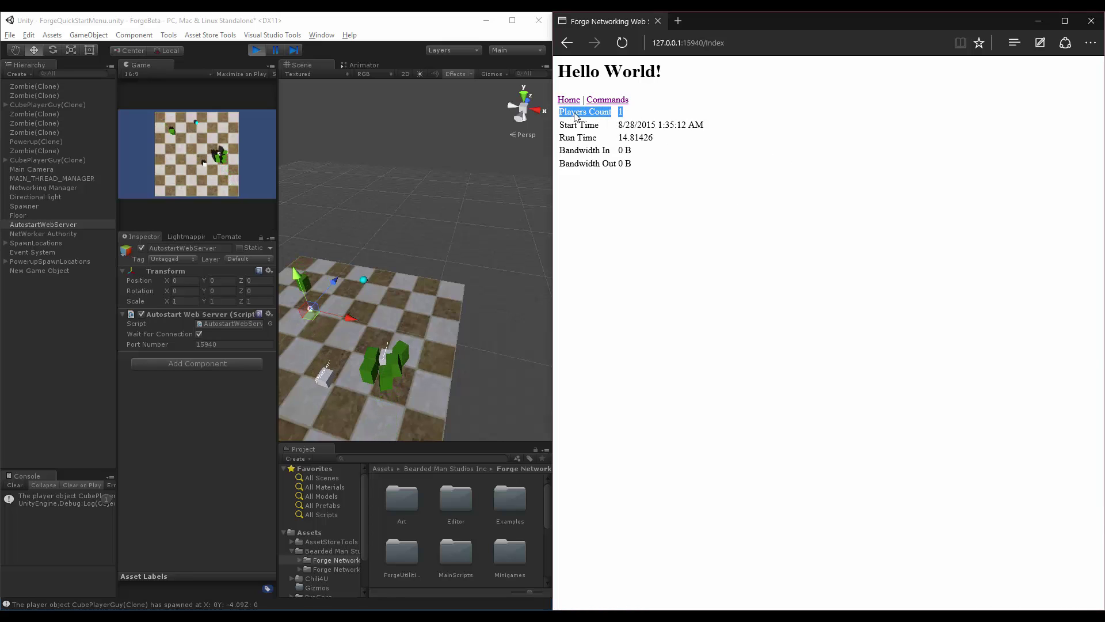
click(685, 109)
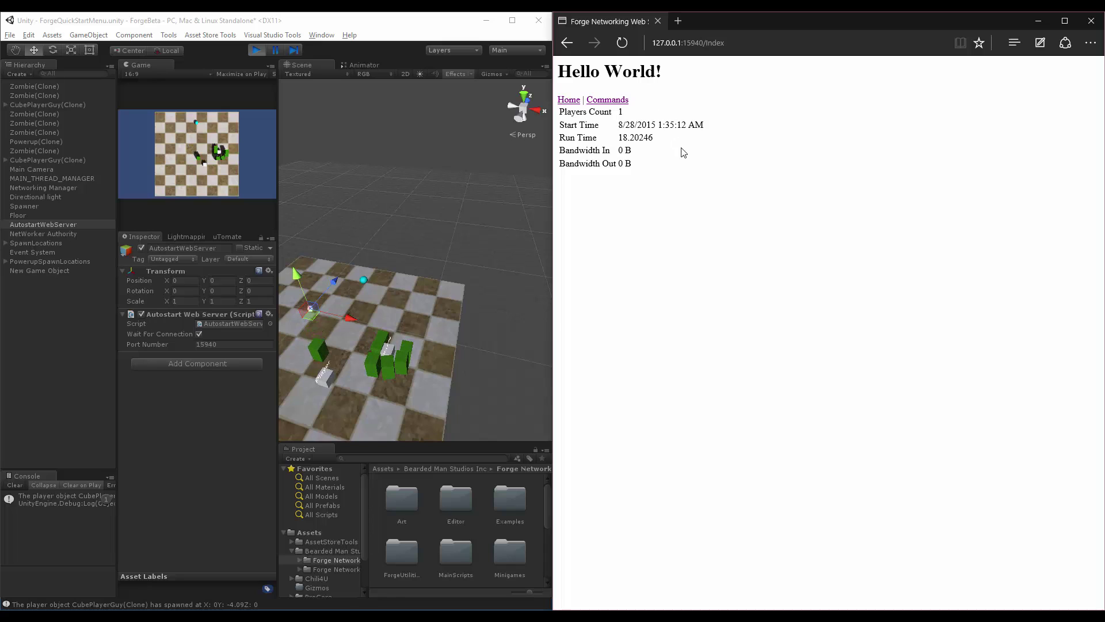
key(F5)
drag(574, 150, 640, 153)
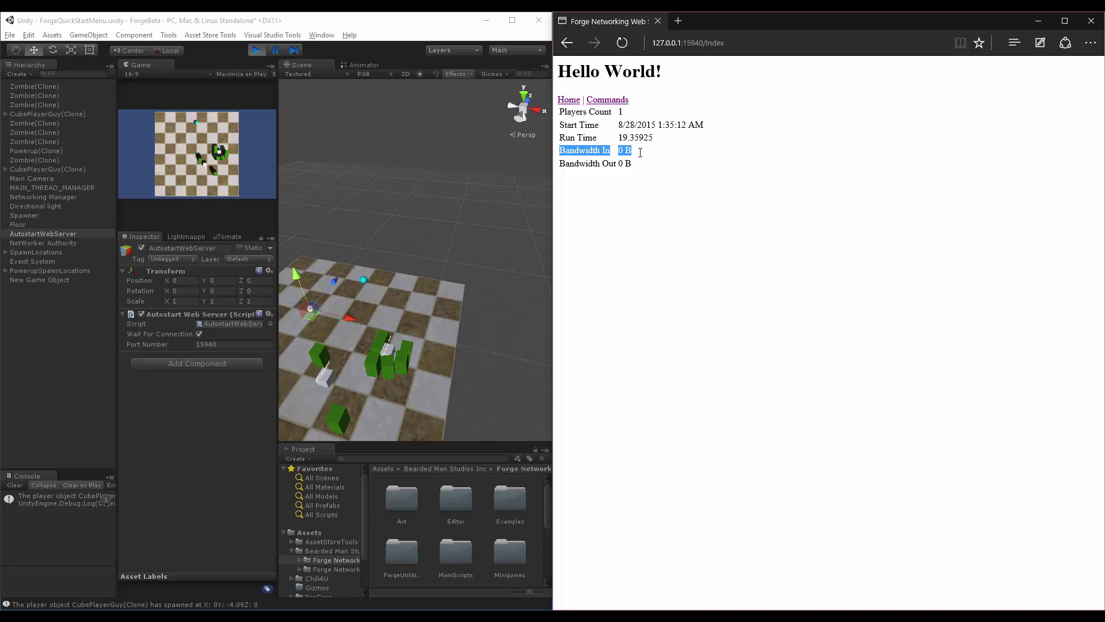
drag(565, 161, 643, 166)
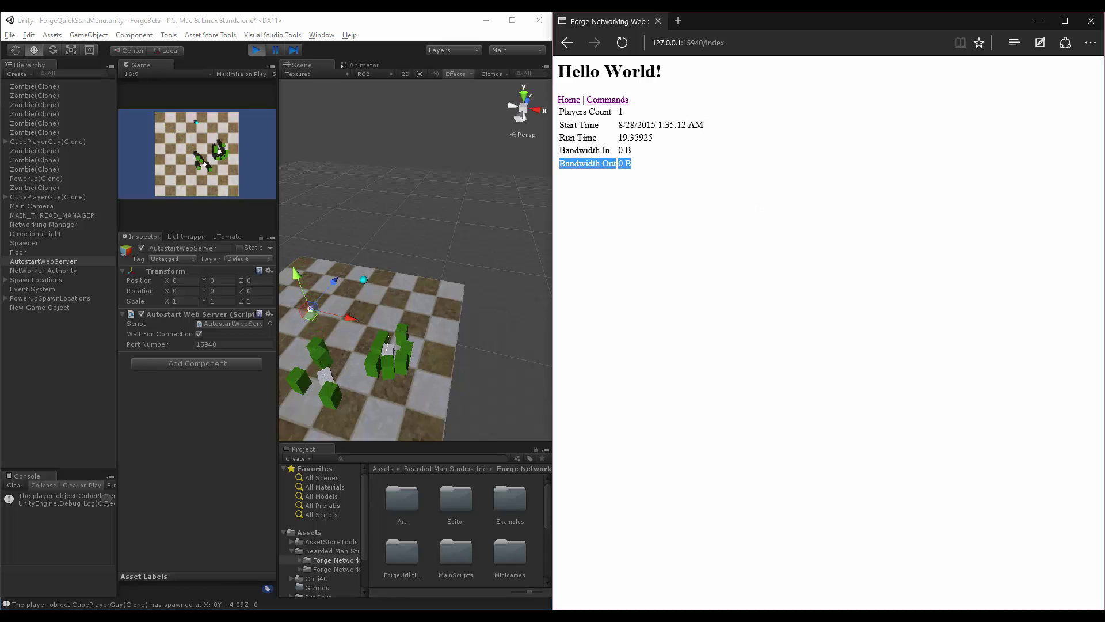
key(alt+Tab)
key(alt+Tab)
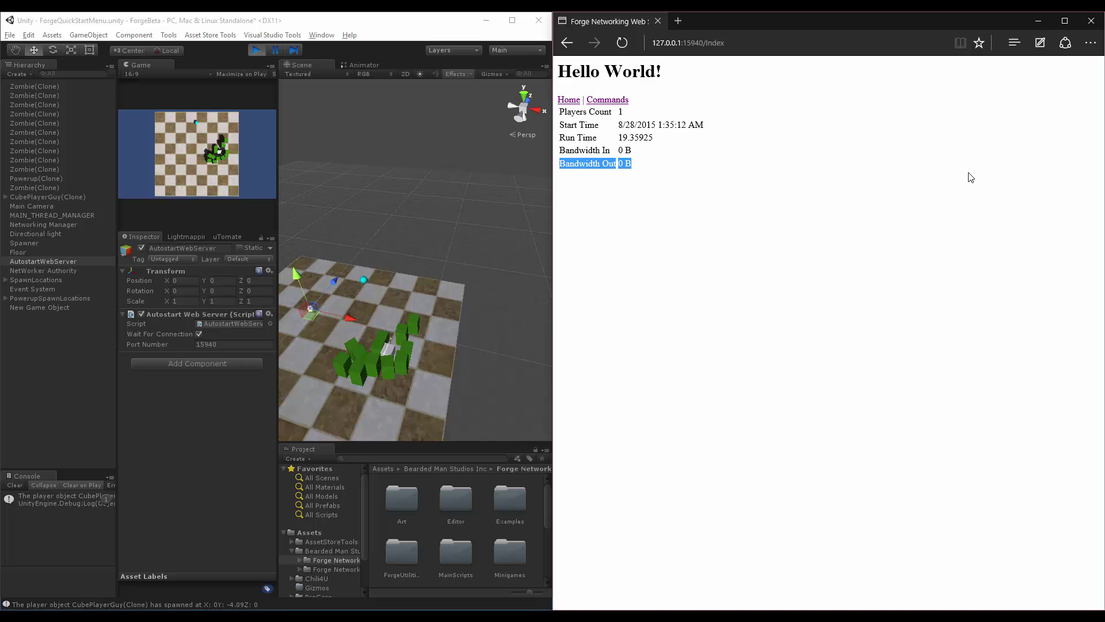
key(F5)
drag(625, 112, 558, 112)
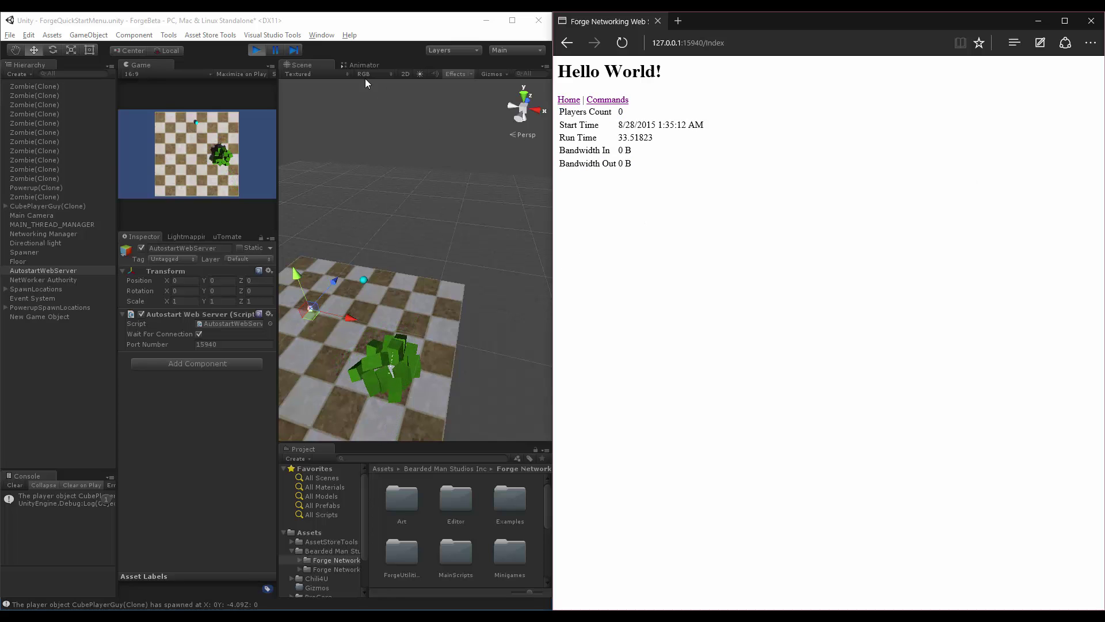
Stop play mode and enable Show Bandwidth on the Canvas's Start Game component
click(261, 53)
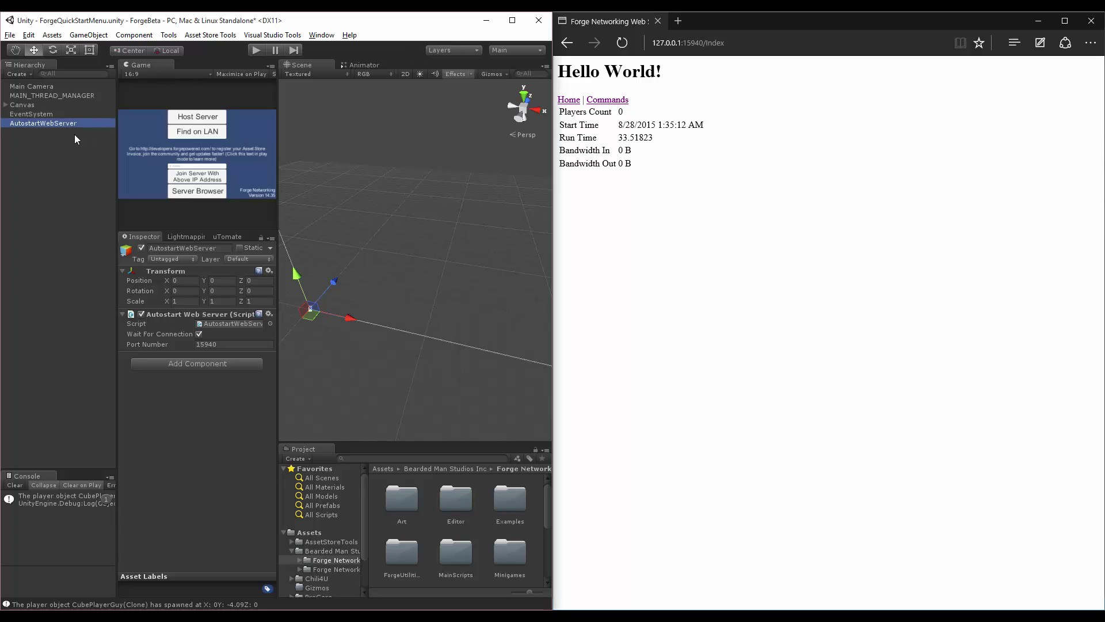
click(36, 104)
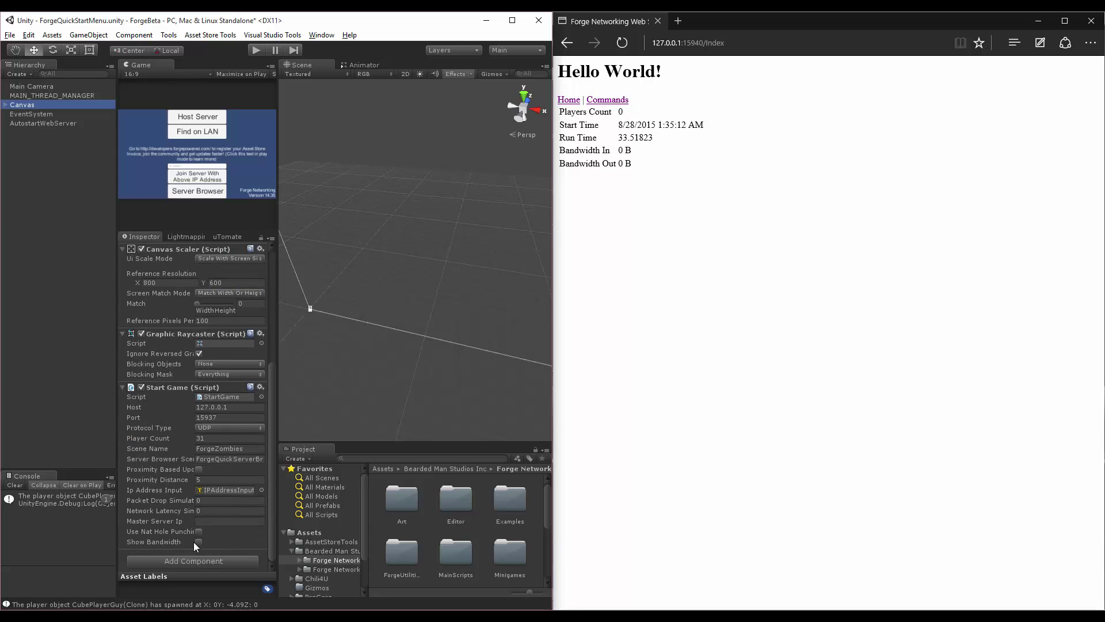
click(198, 541)
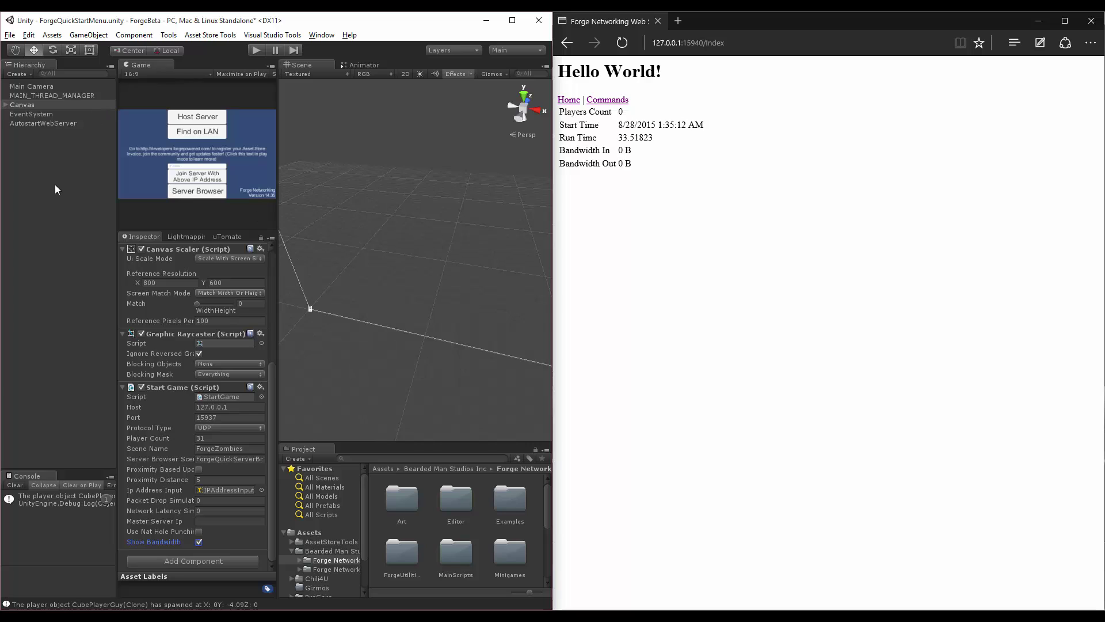
click(81, 208)
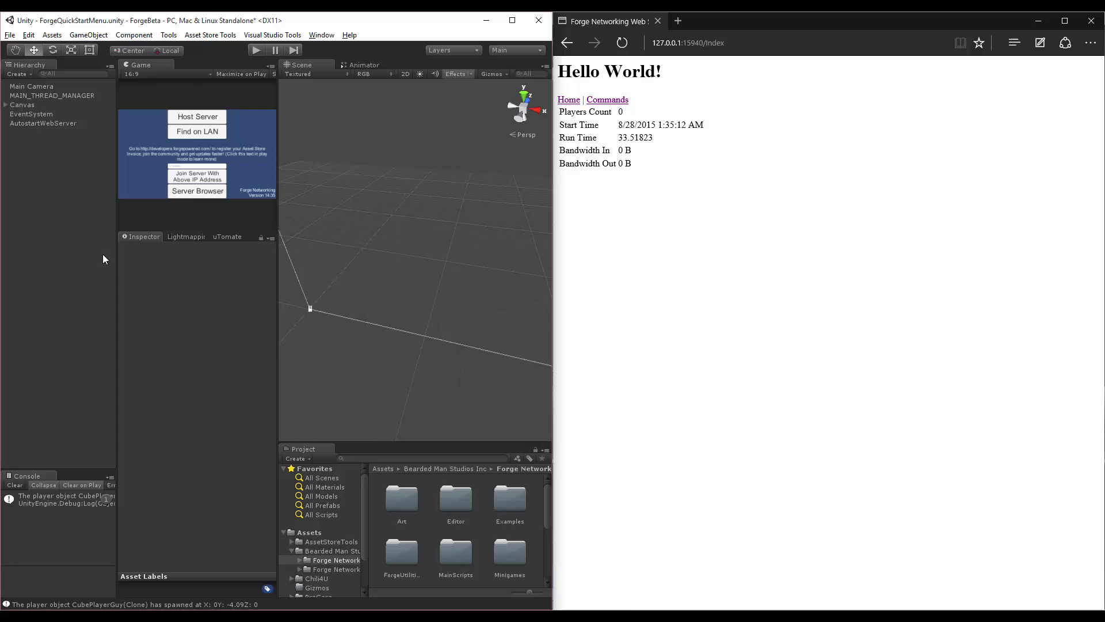
Play and host again, then reload the status page and highlight the server start time
click(253, 51)
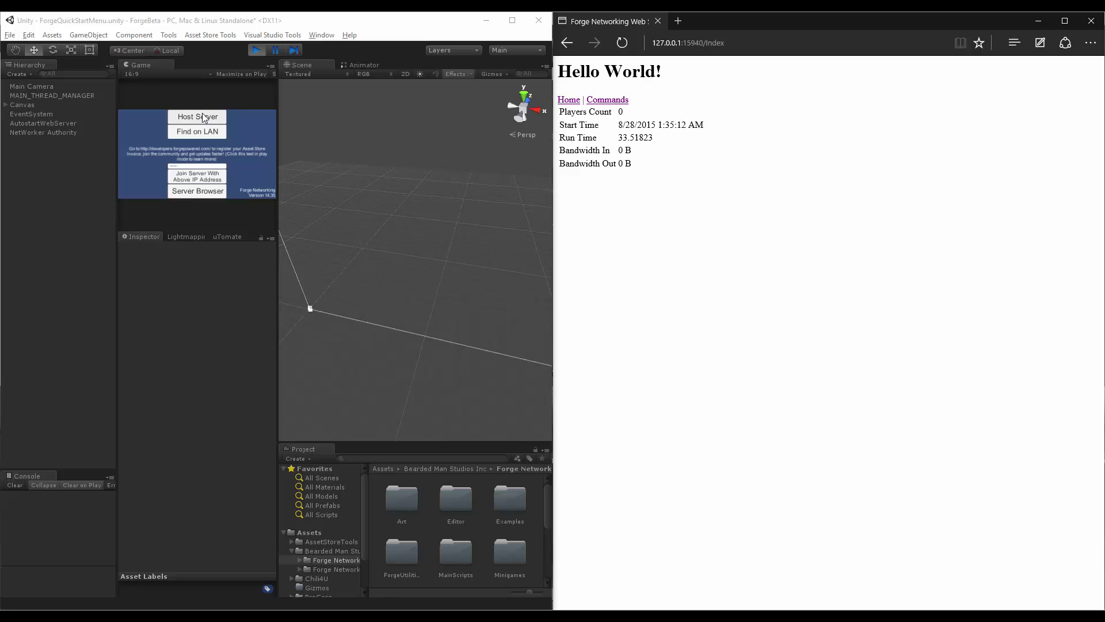
click(202, 115)
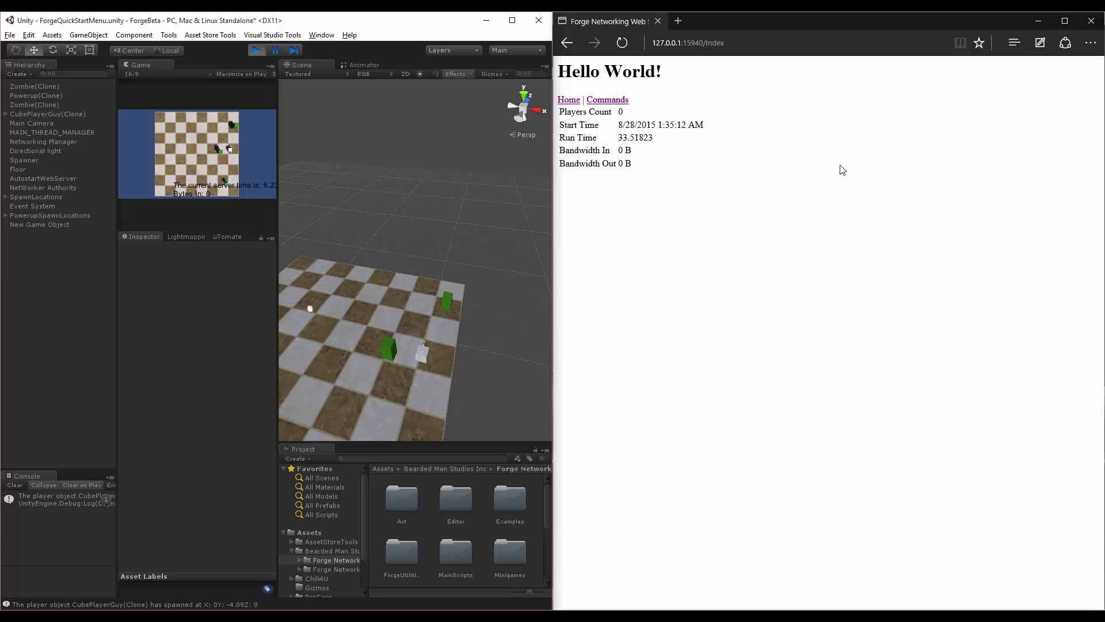
click(666, 190)
key(F5)
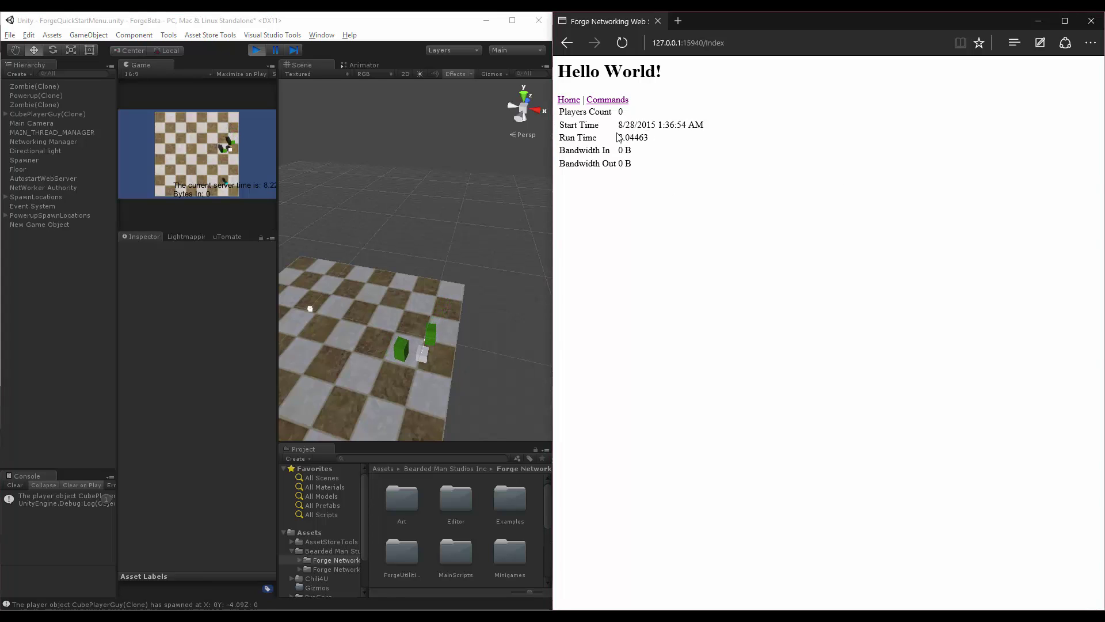
triple_click(644, 124)
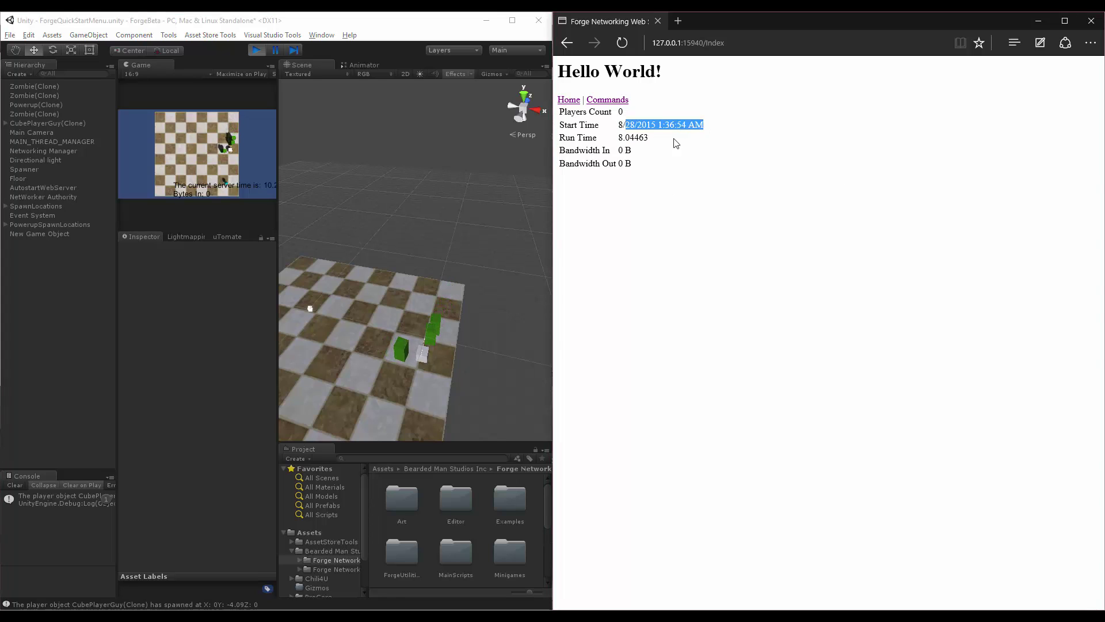
key(F5)
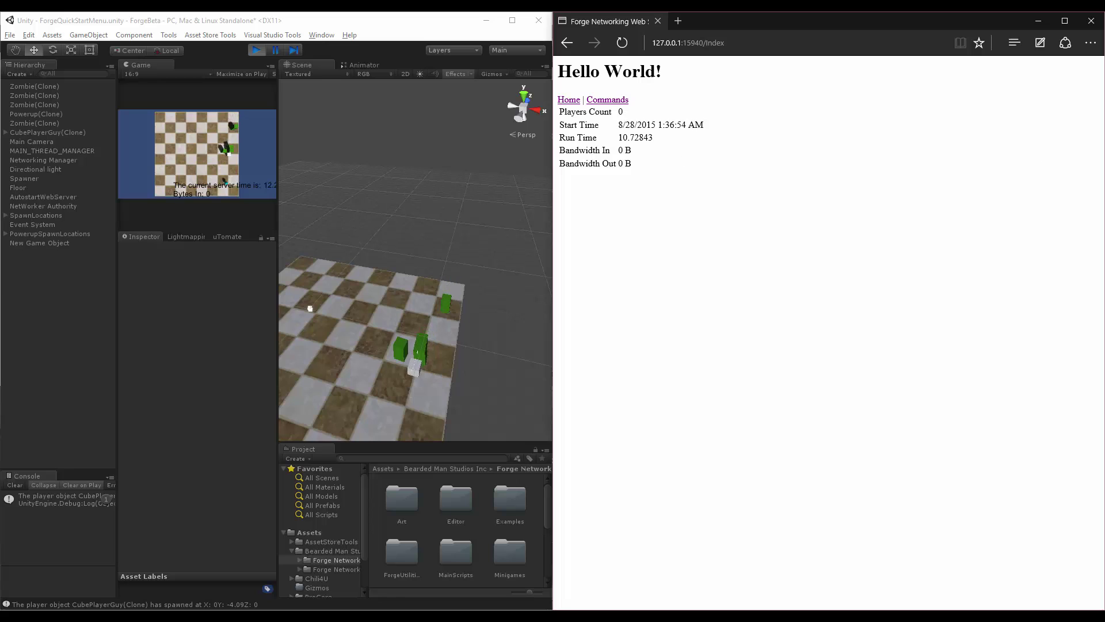
After the client joins, refresh and highlight Players Count 1 and the Bandwidth In/Out values
key(alt+Tab)
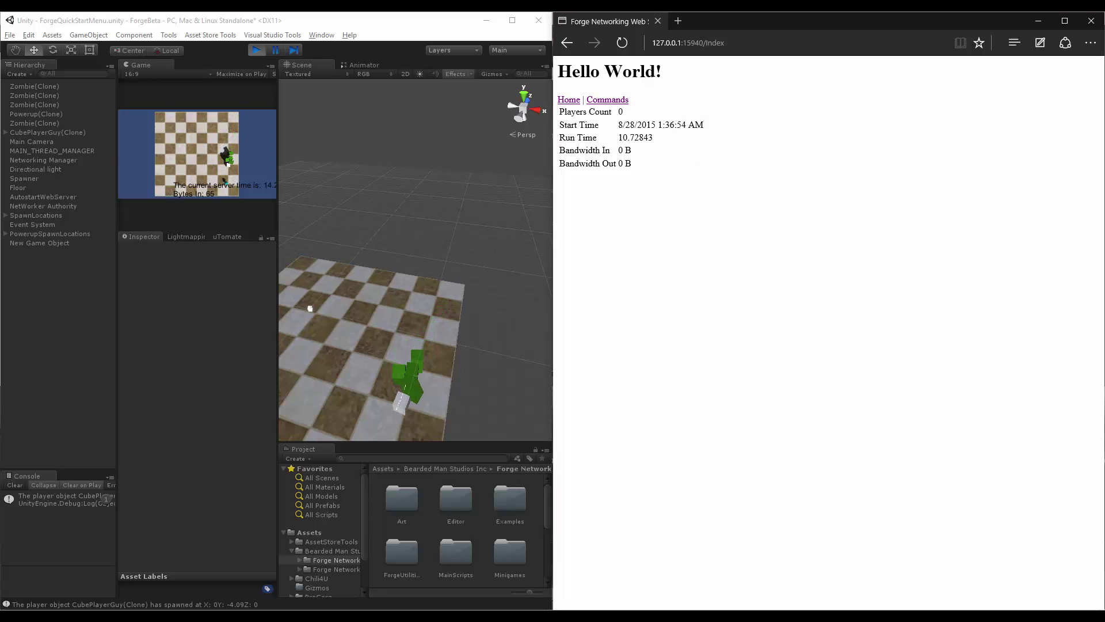
click(693, 161)
key(F5)
double_click(621, 112)
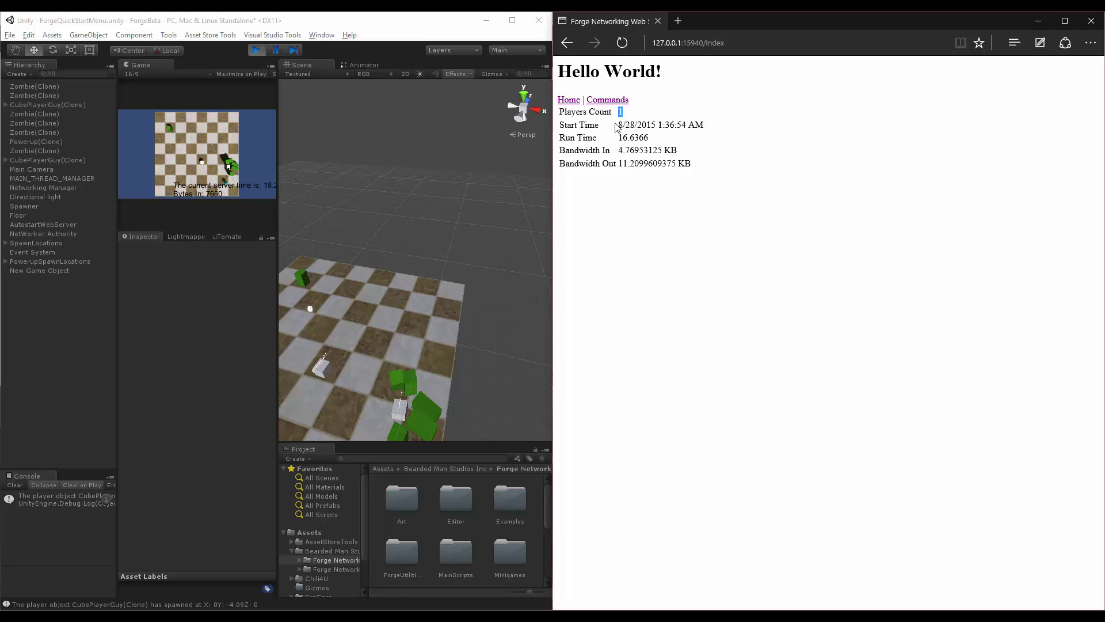
drag(618, 150, 705, 155)
triple_click(590, 161)
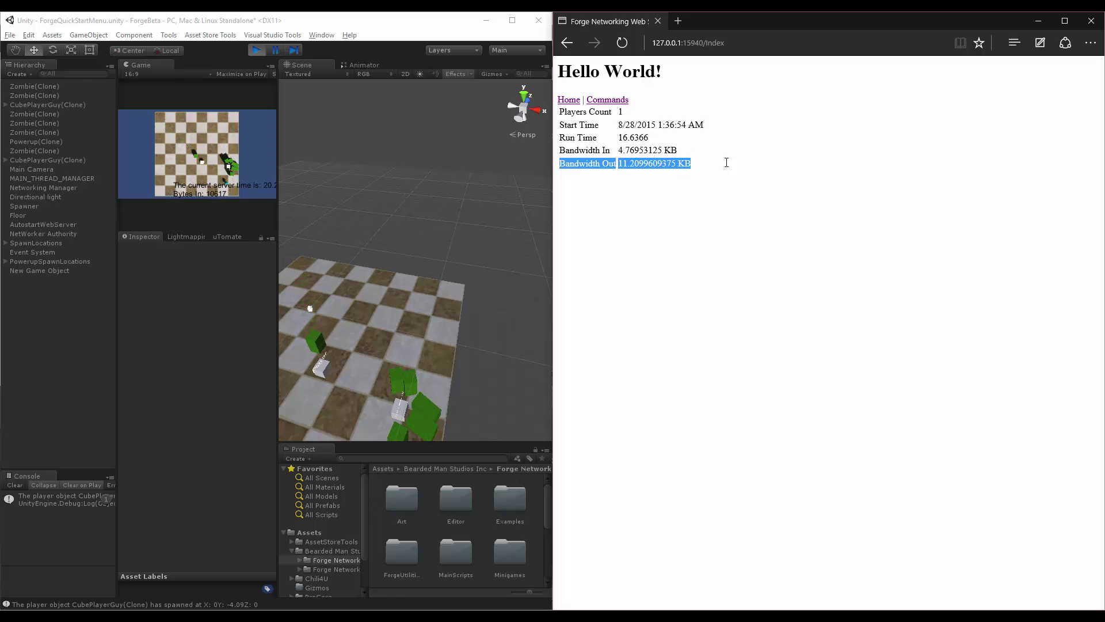
click(690, 185)
key(F5)
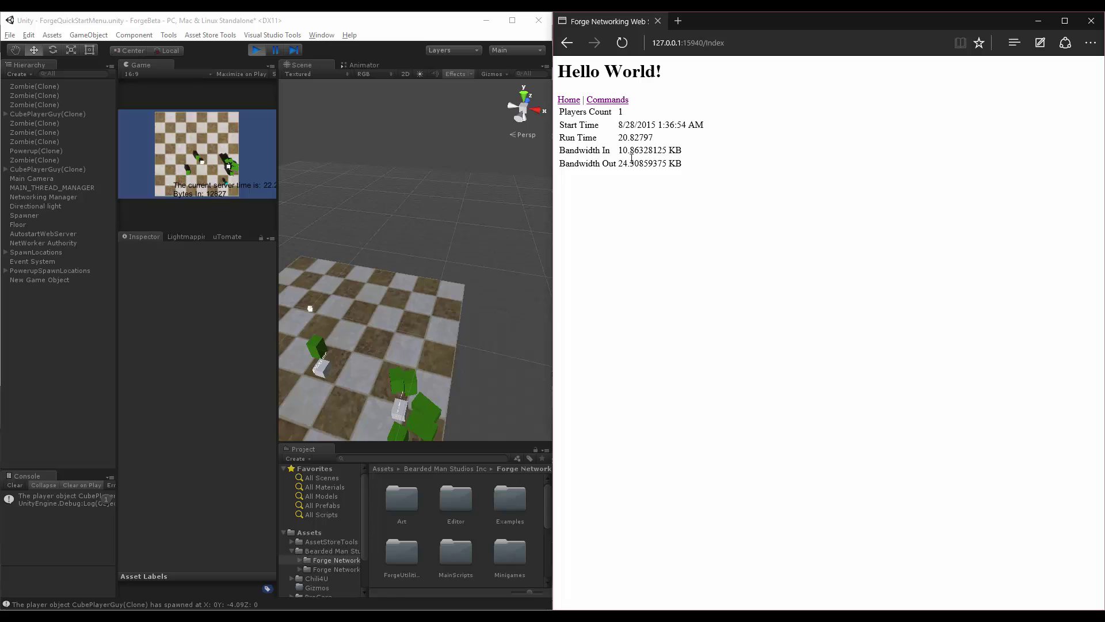
Open the Command Console and run help to list the available commands
click(611, 103)
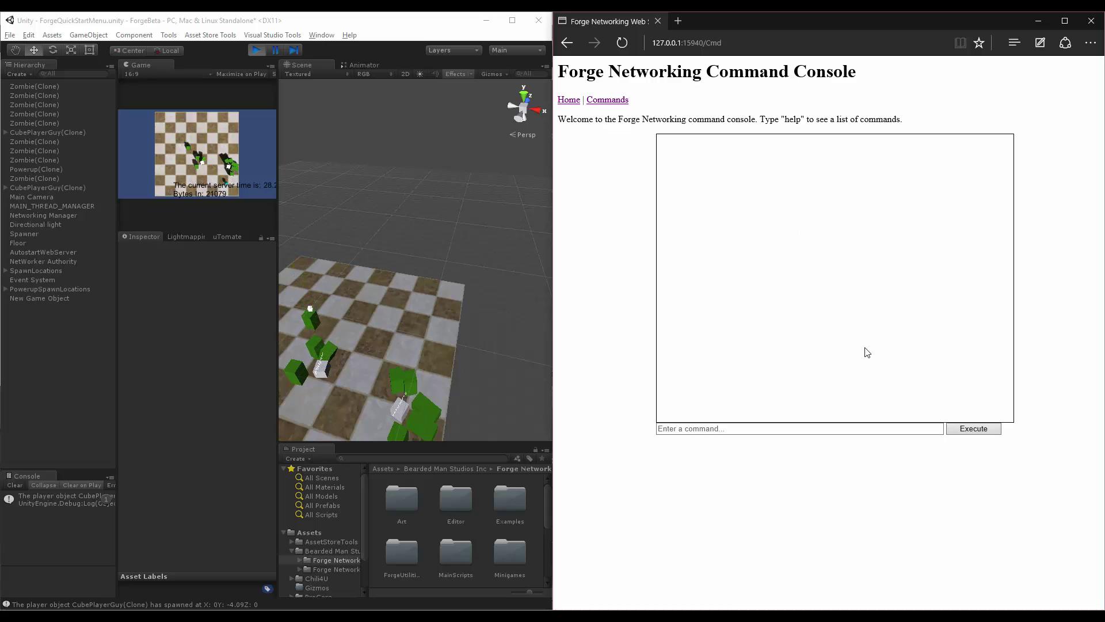
click(745, 429)
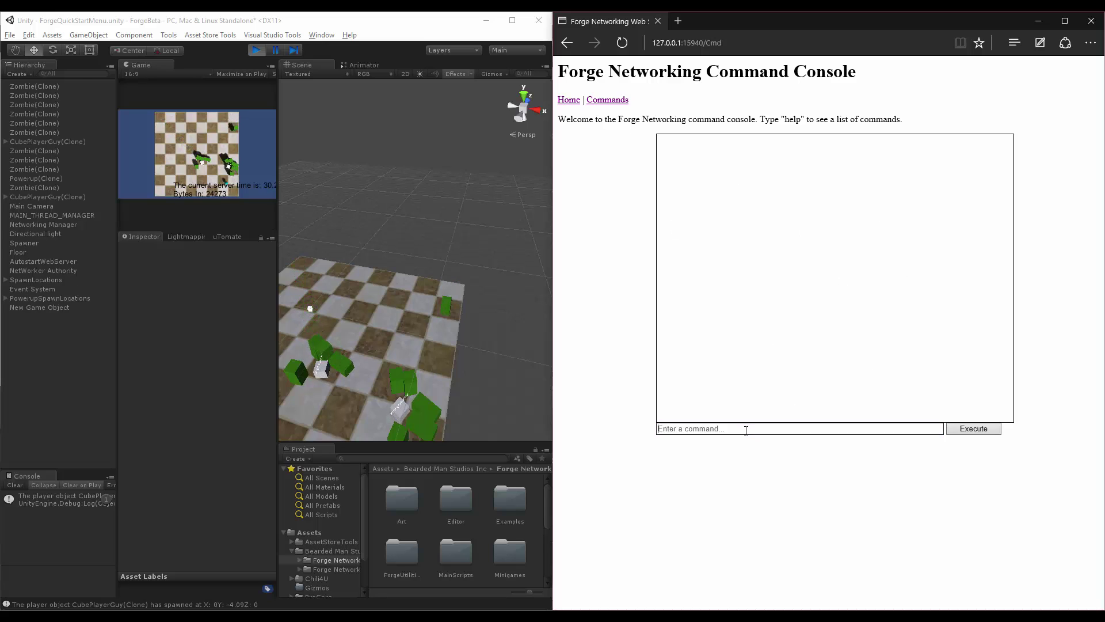
text(help)
key(Return)
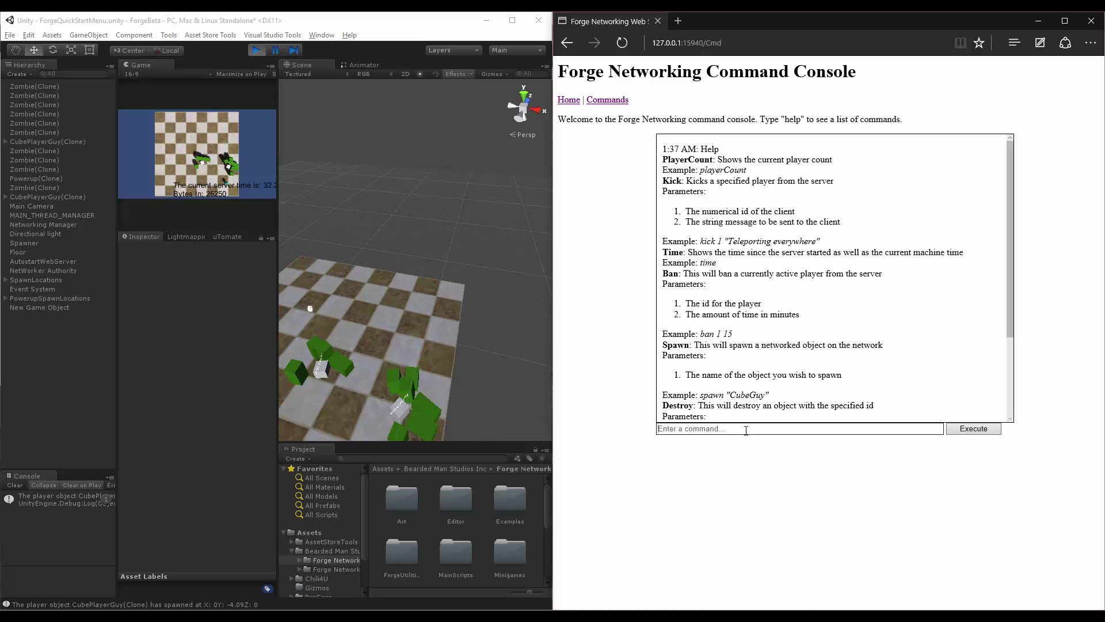
scroll(759, 292, down, 4)
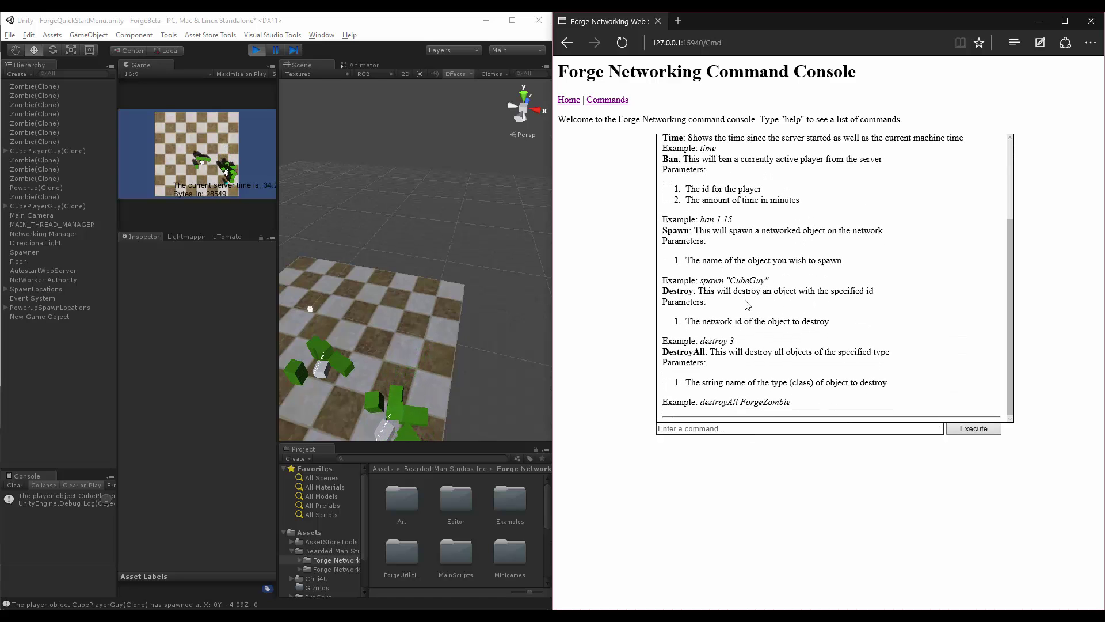
scroll(718, 308, up, 3)
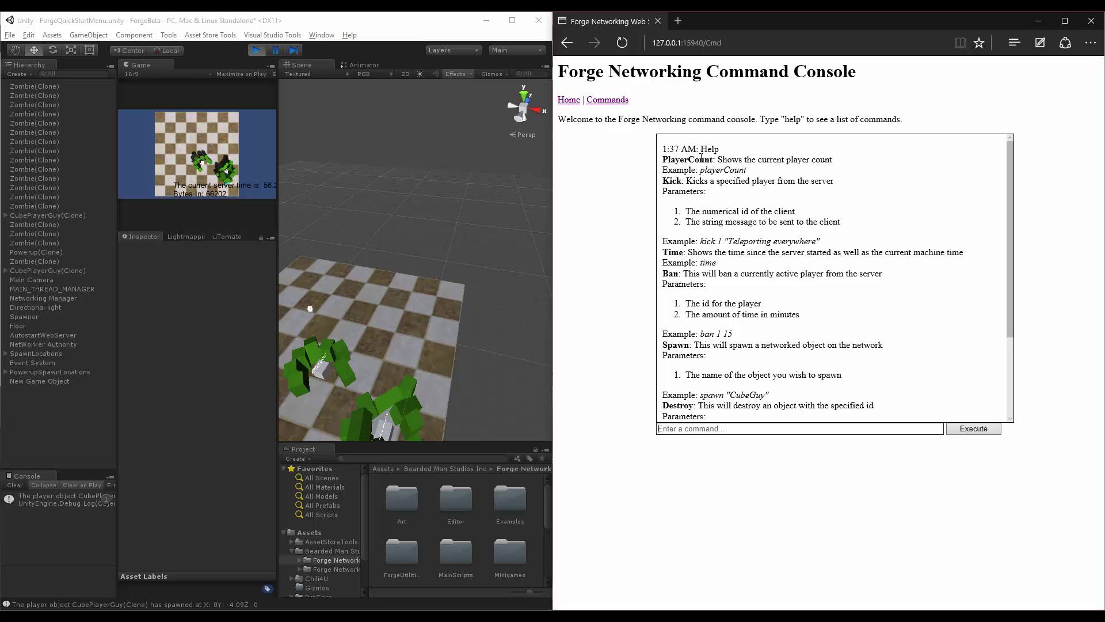
Highlight the Kick command's description, client id and message parameters, and example
drag(662, 181, 843, 186)
click(671, 191)
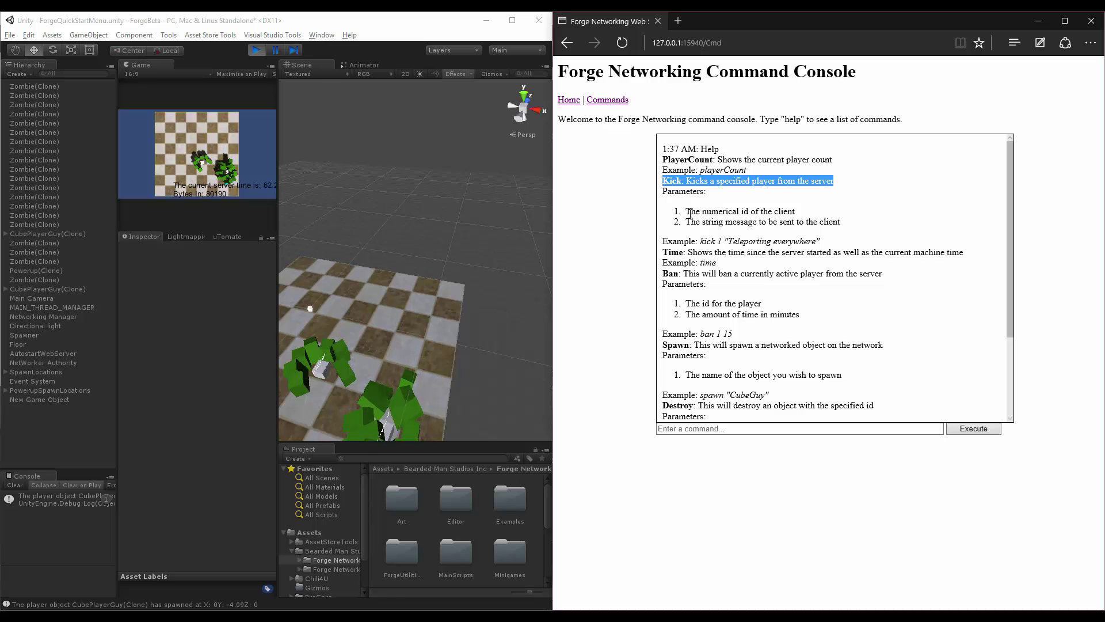
drag(687, 212, 798, 213)
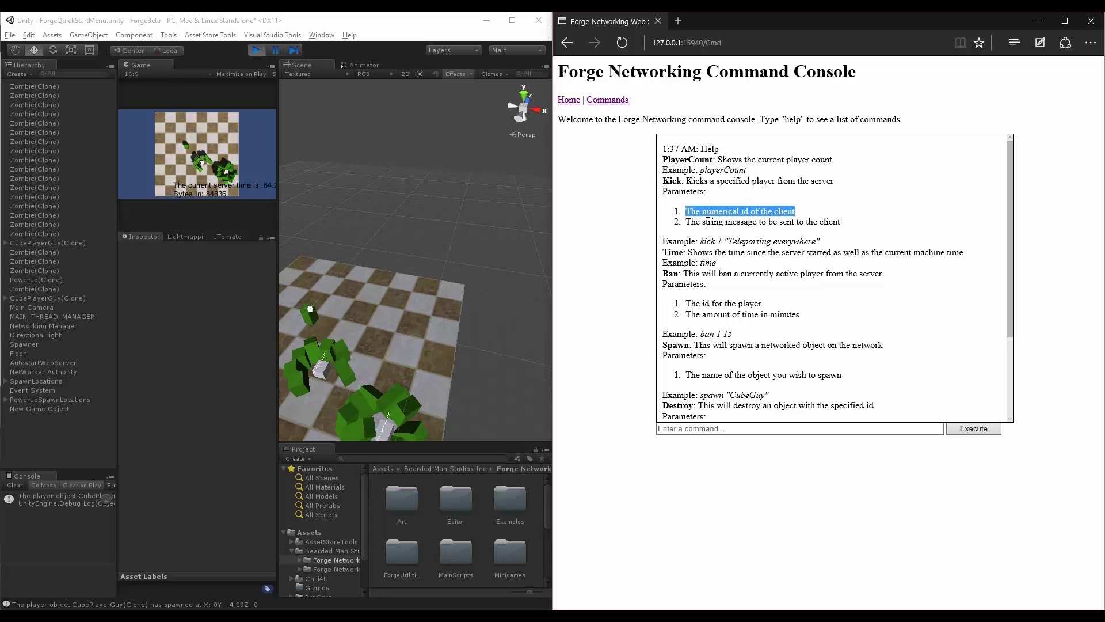
click(689, 221)
drag(687, 222, 827, 239)
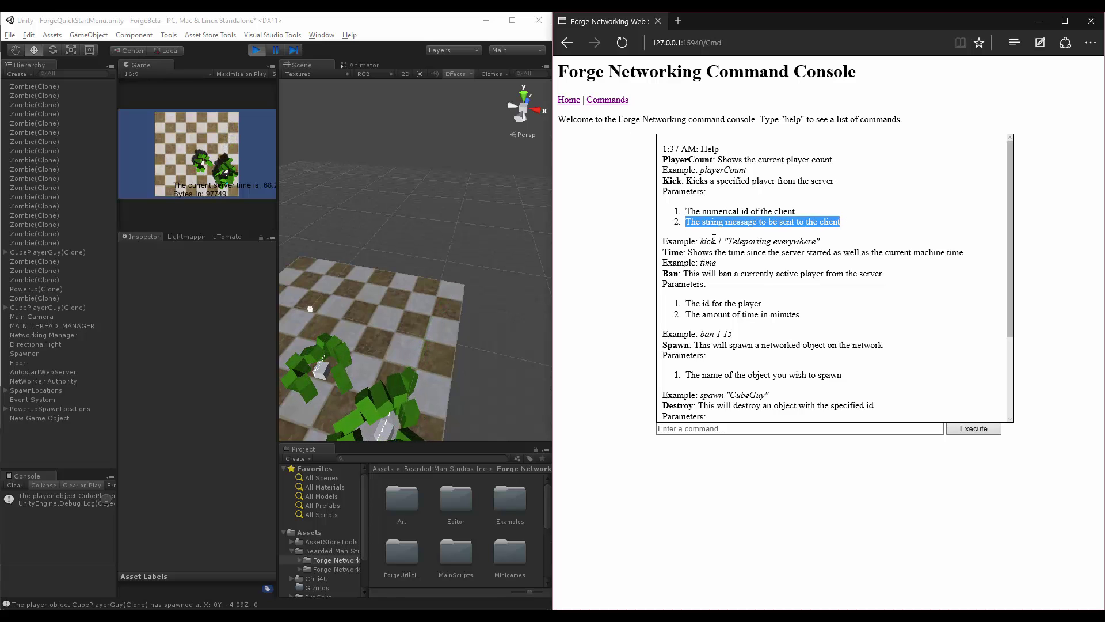
drag(700, 241, 822, 241)
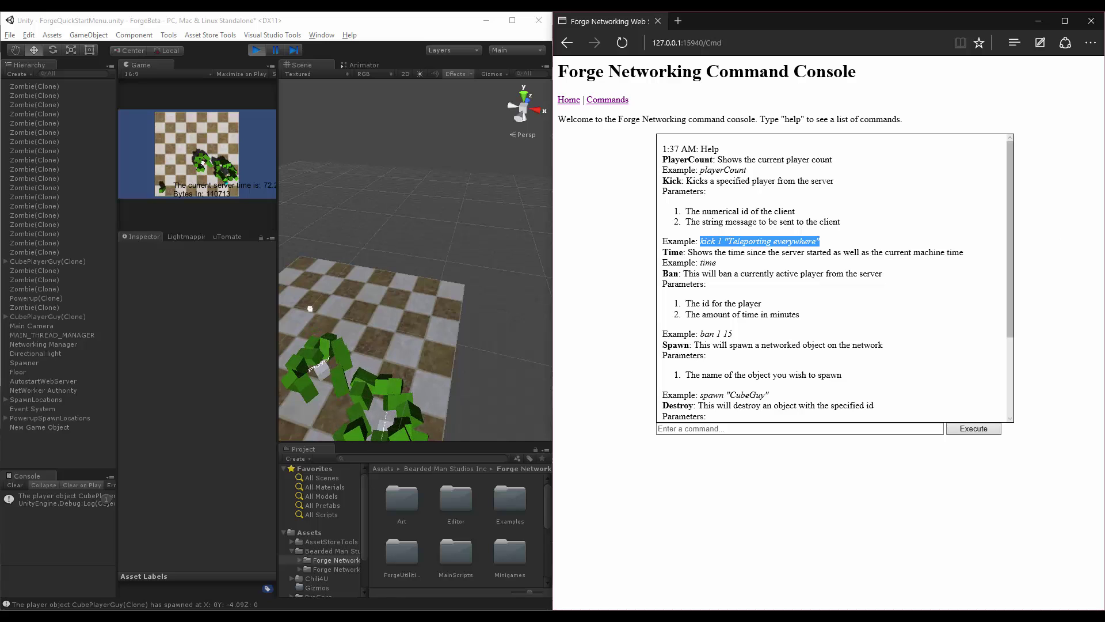
Kick player 1 with the console command kick 1 "For no reason"
key(alt+Tab)
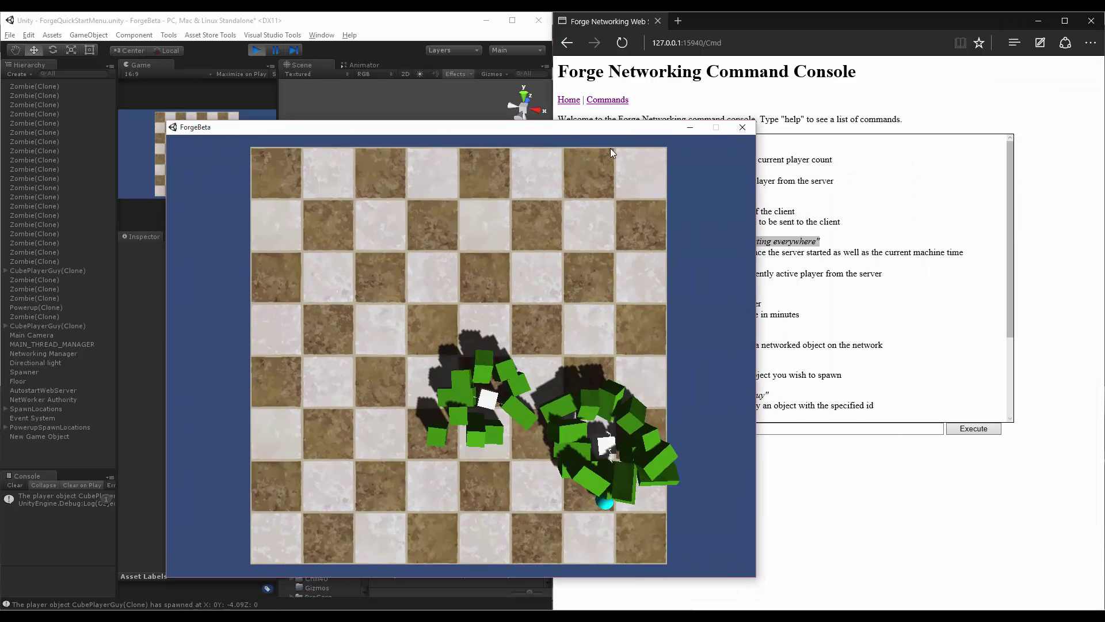
click(982, 234)
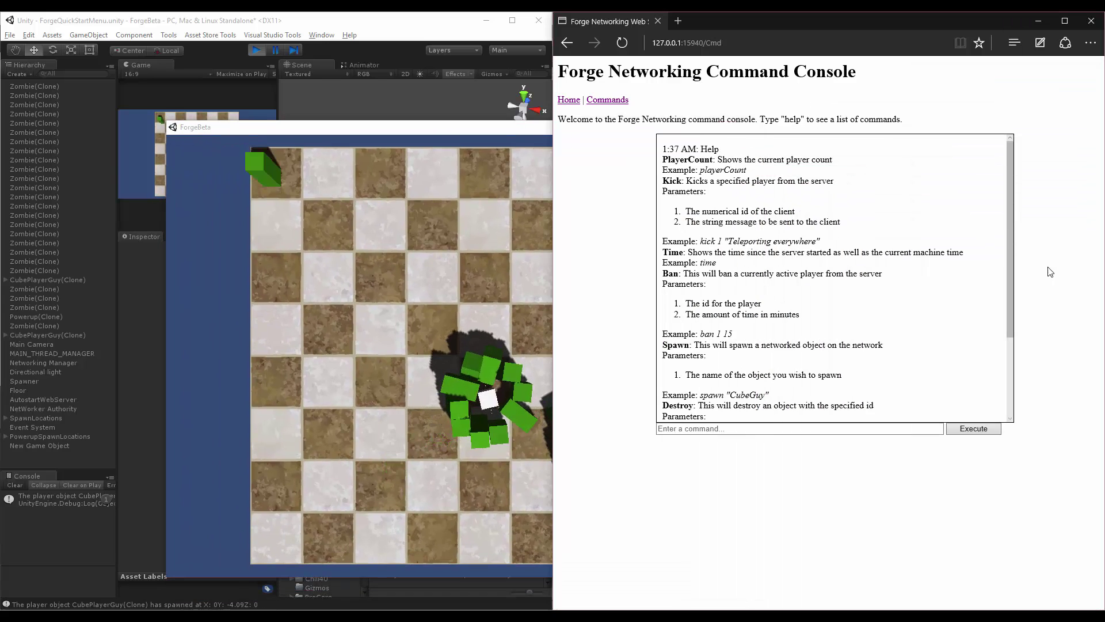
click(702, 428)
text(kick 1)
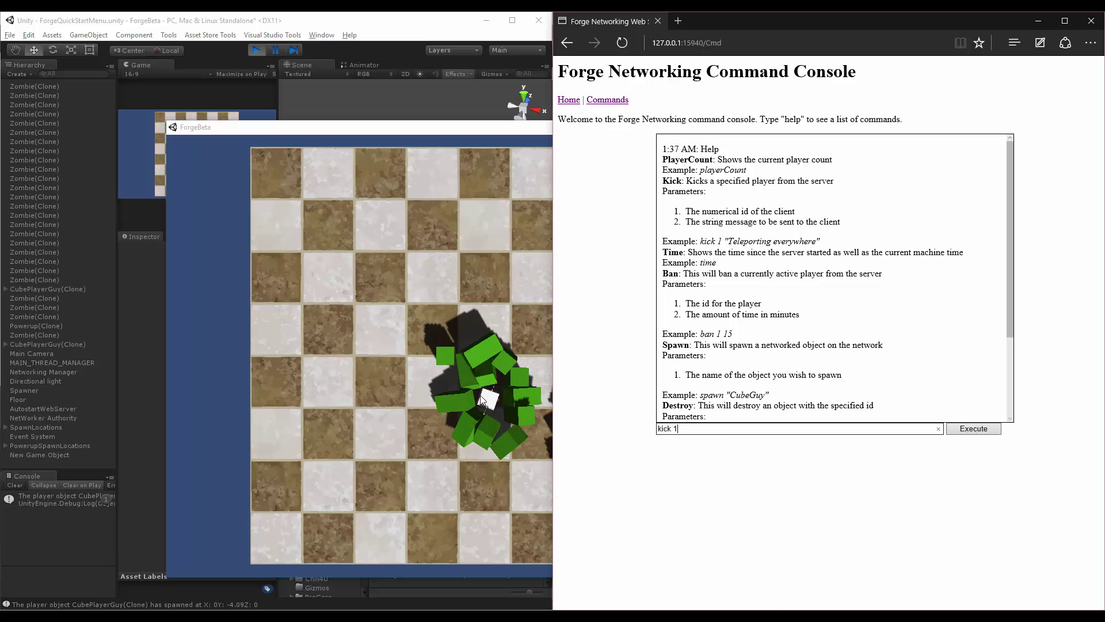
text( "F)
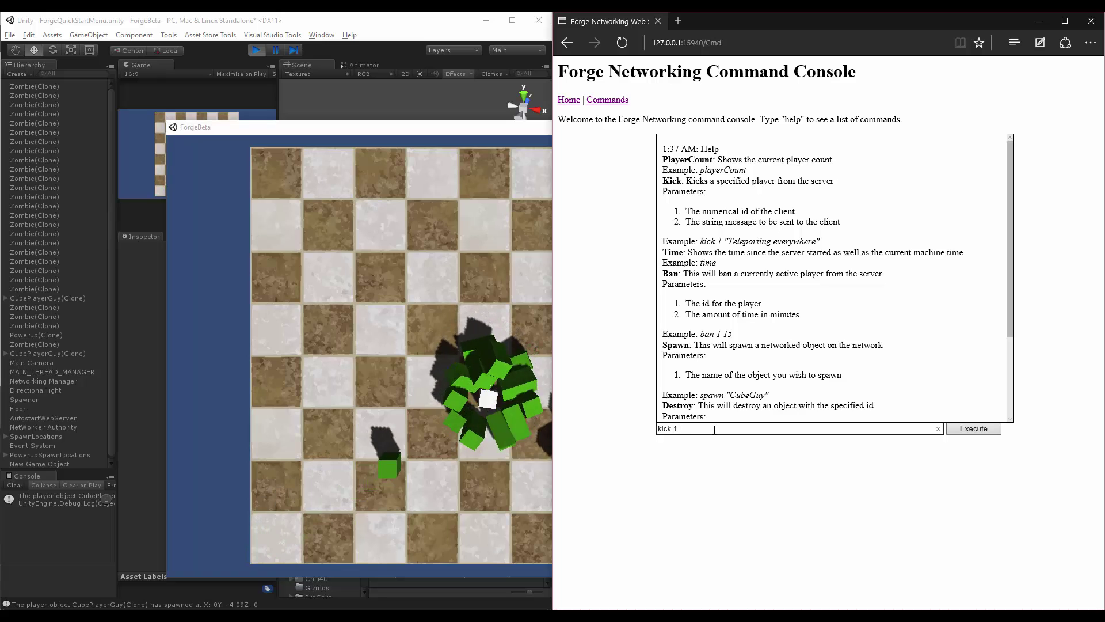
text(or no r)
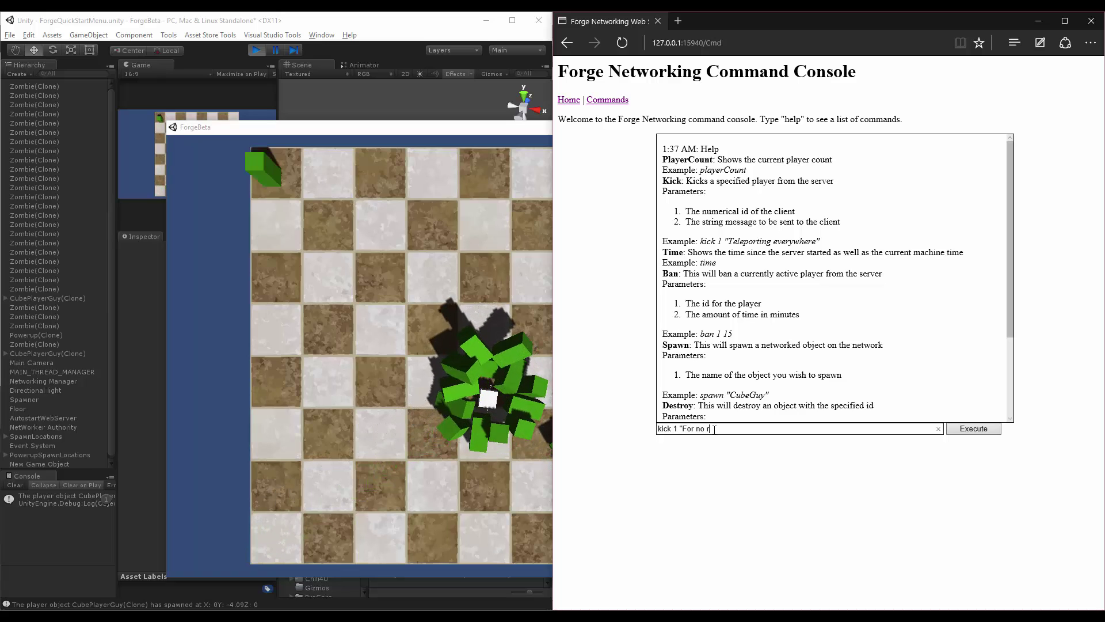
text(eason")
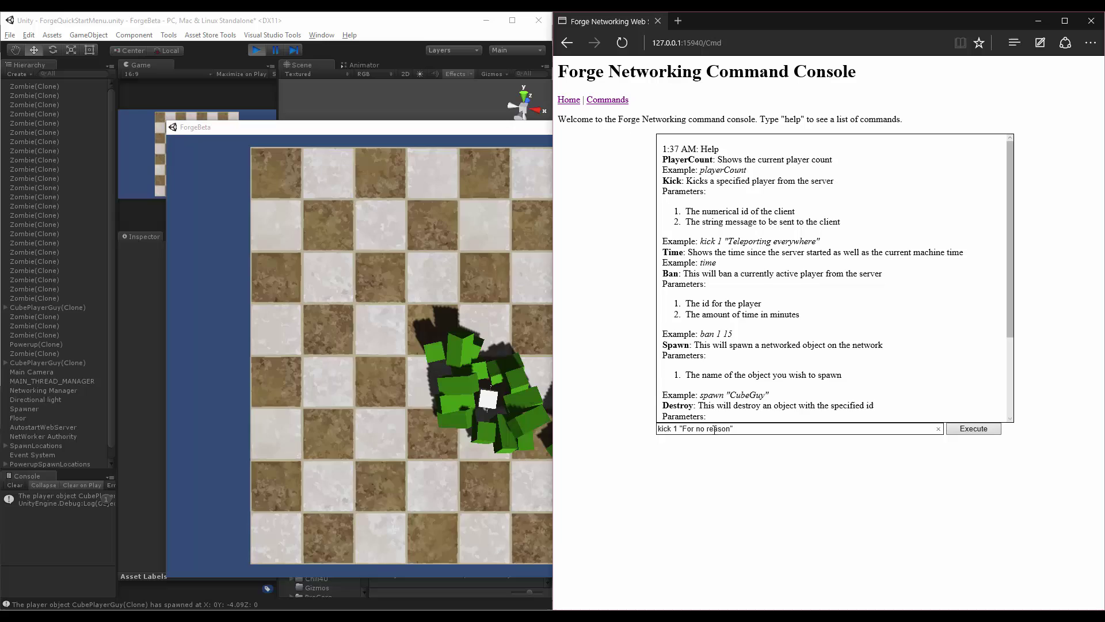
key(Return)
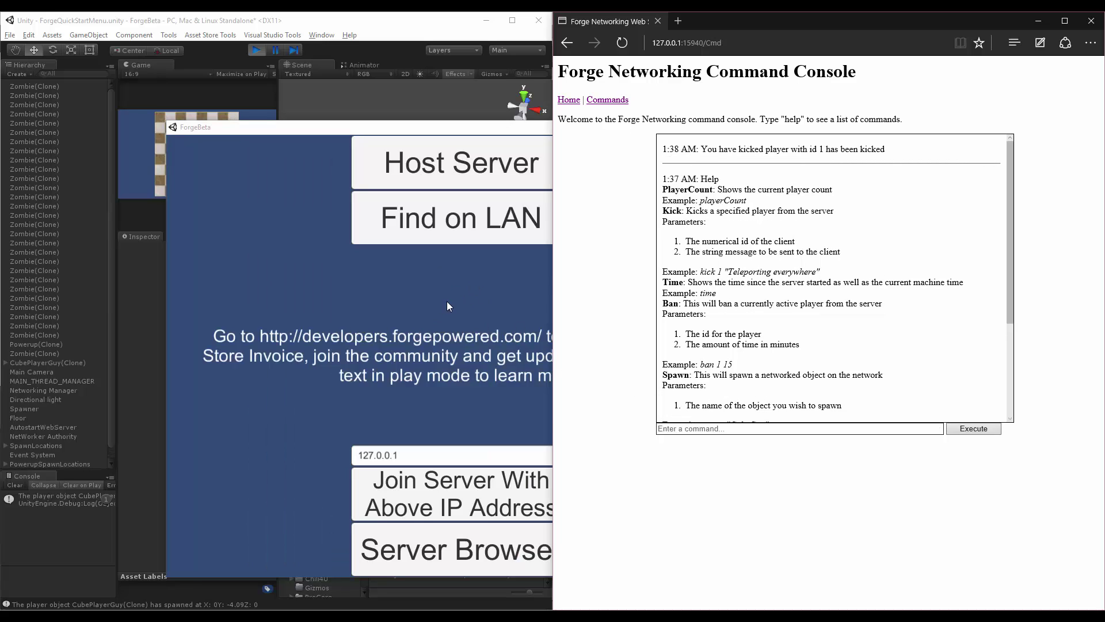
Close the ForgeBeta game window and return to the Home status page
drag(455, 127, 458, 215)
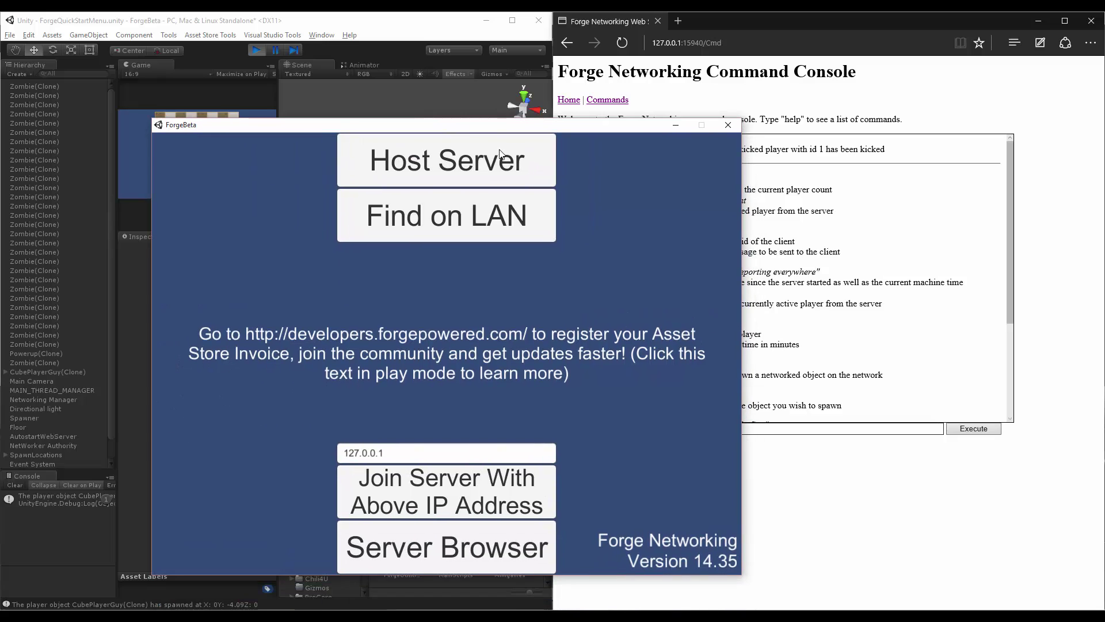
click(727, 126)
click(569, 100)
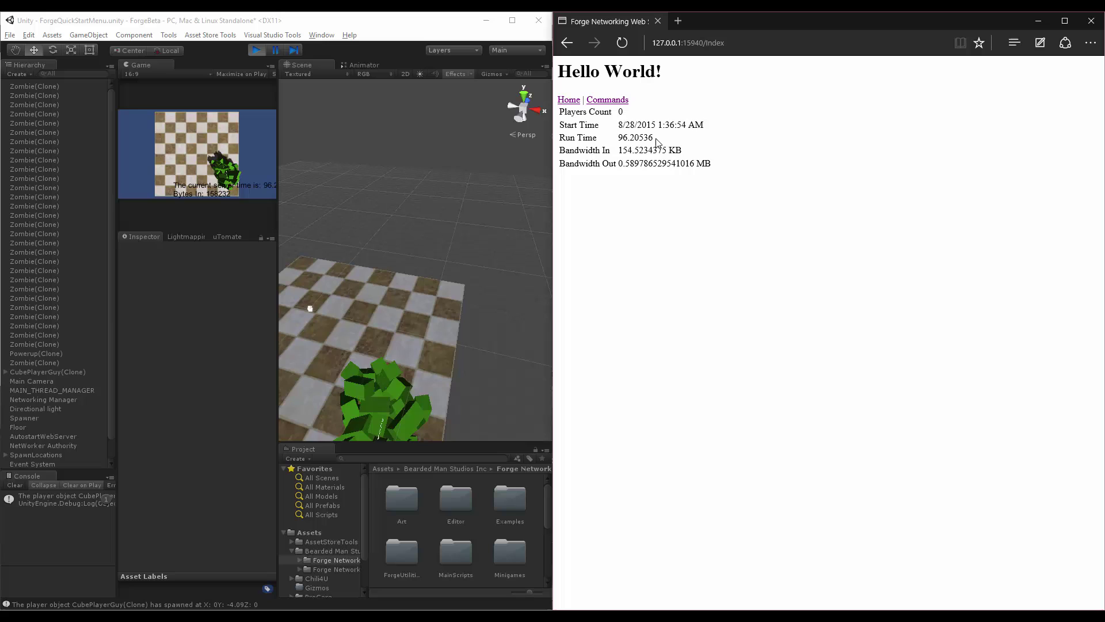
Reopen the Command Console, run help, and scroll down to the Destroy and DestroyAll entries
click(607, 101)
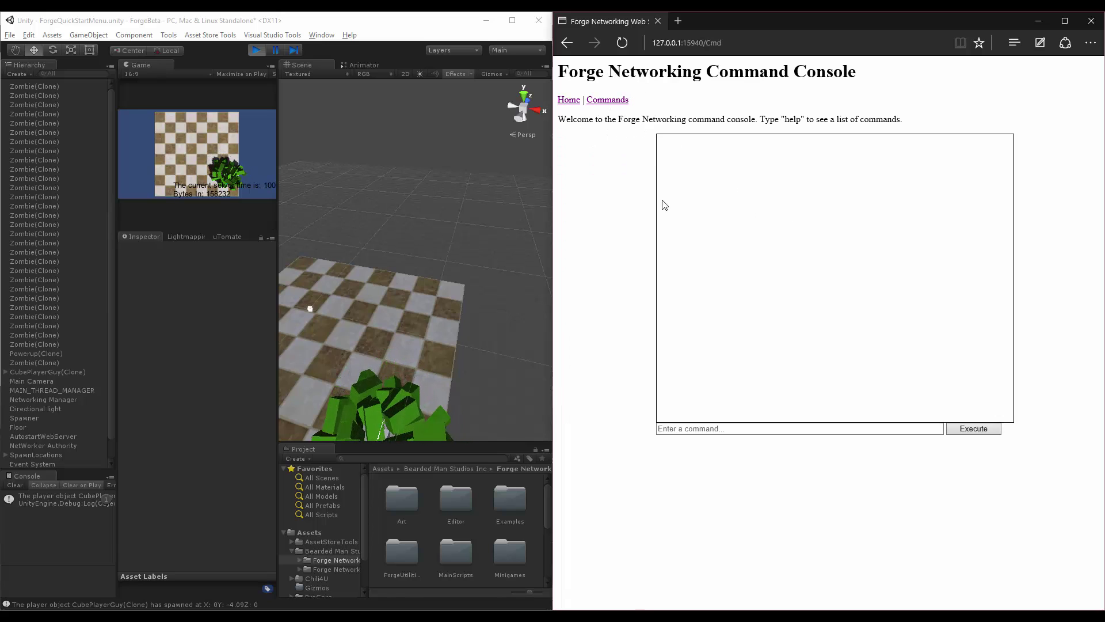
click(758, 429)
text(help)
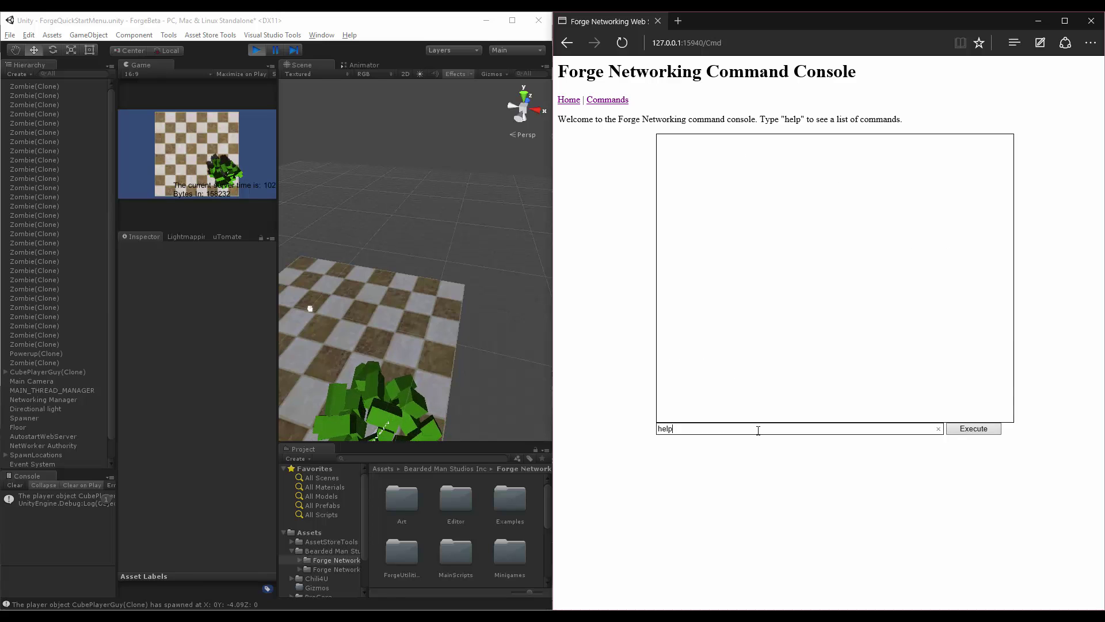
key(Return)
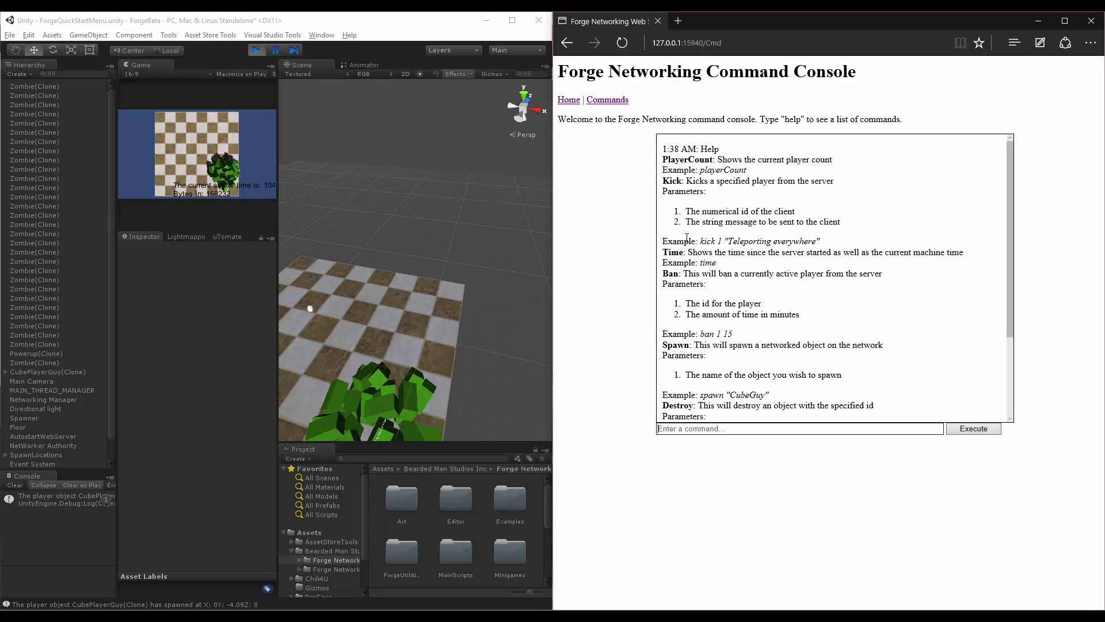
scroll(707, 299, down, 3)
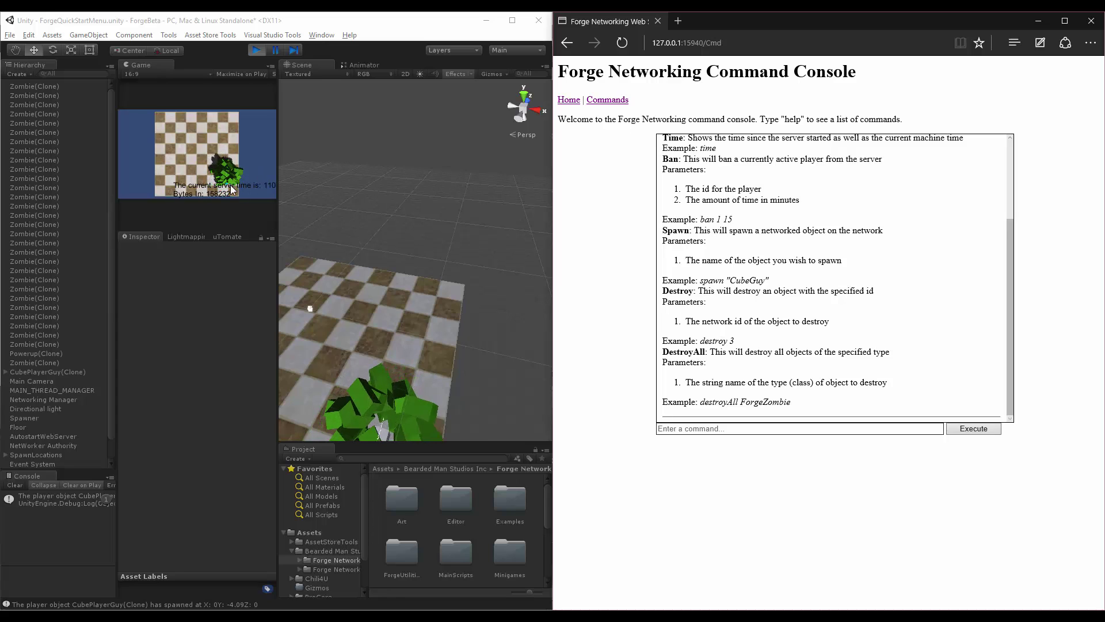
Run 'spawn Zombie' in the console to add another networked zombie
click(735, 428)
text(spawn )
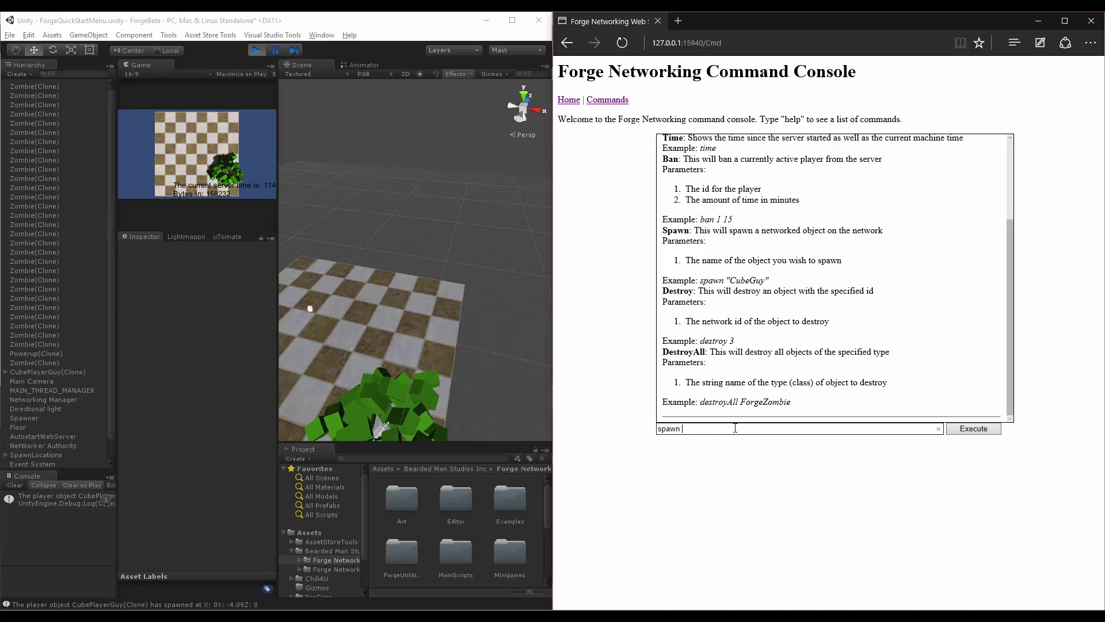
text(Zombie)
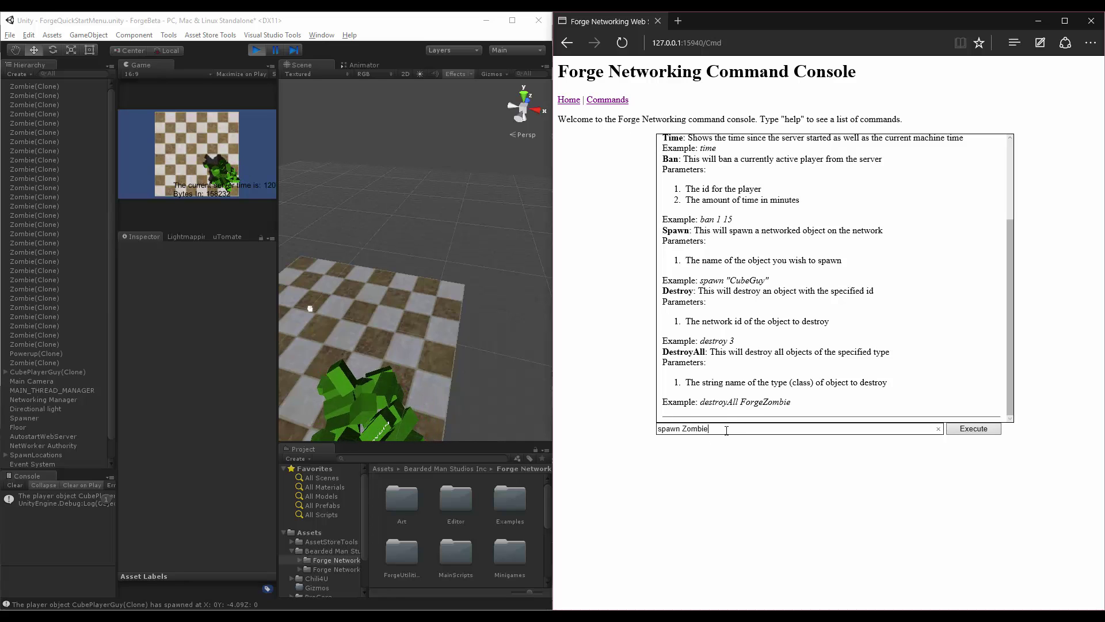
key(Return)
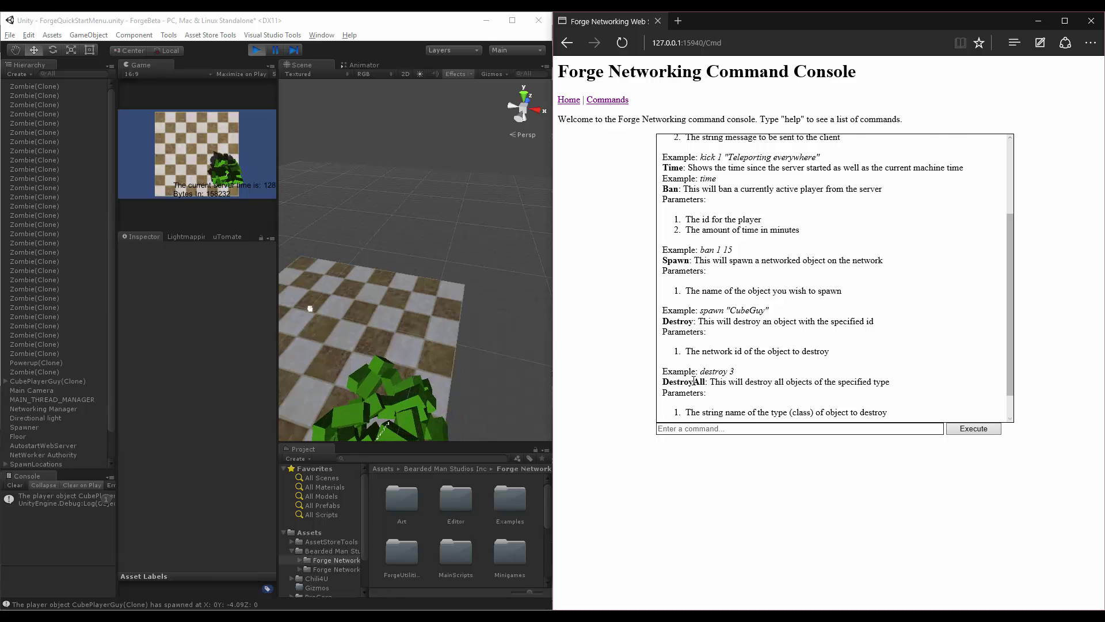
scroll(686, 353, down, 1)
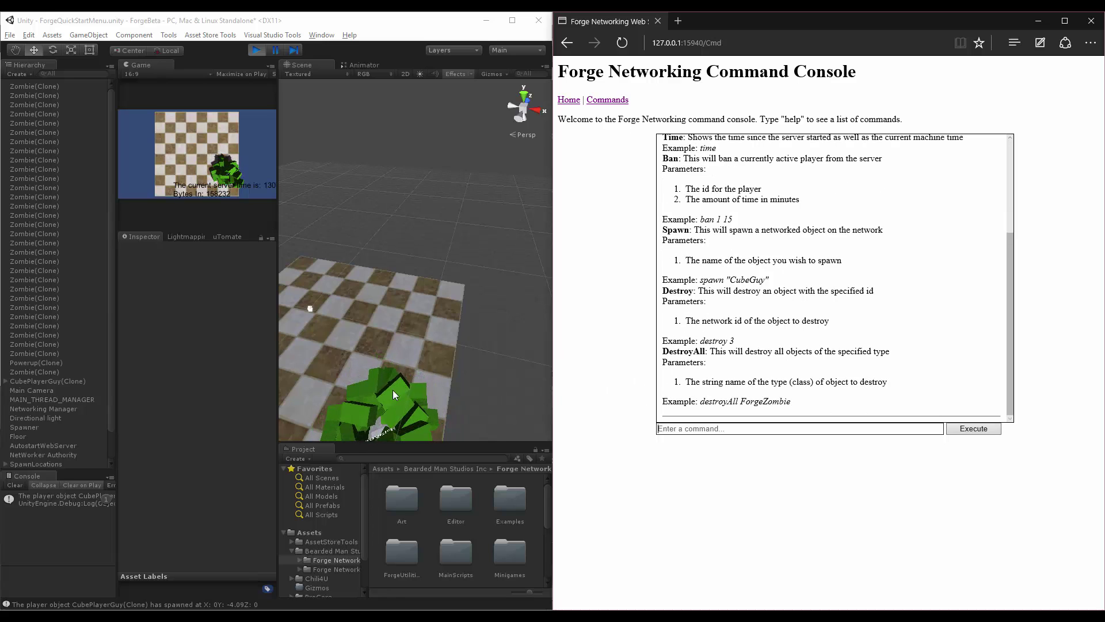
Run 'destroyAll ForgeZombie' in the console to clear every zombie from the scene
click(679, 428)
text(des)
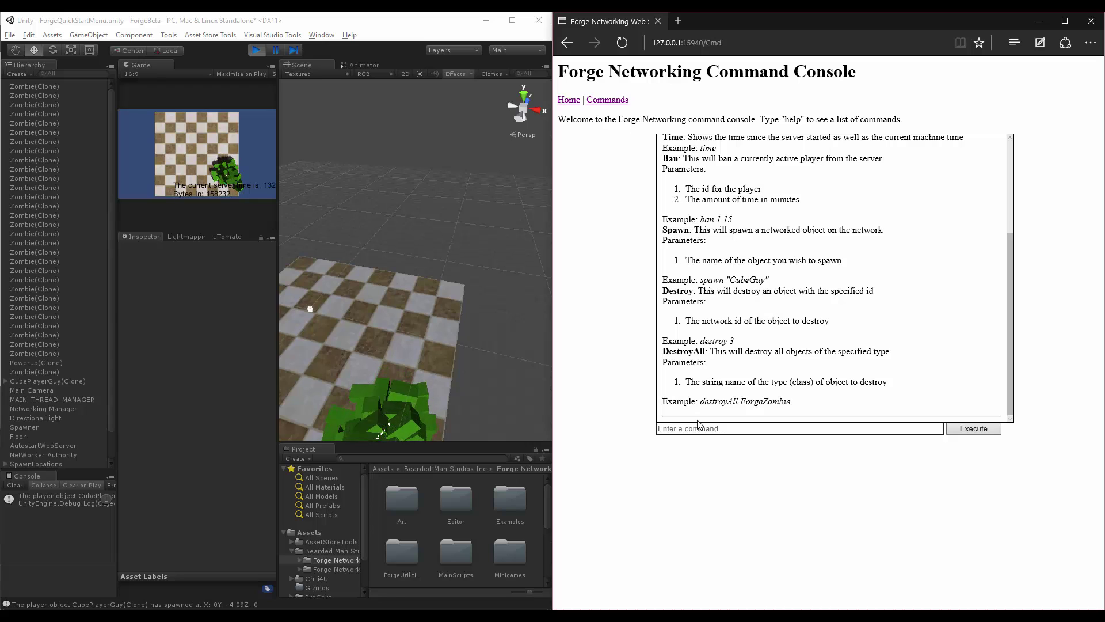
text(troyAll)
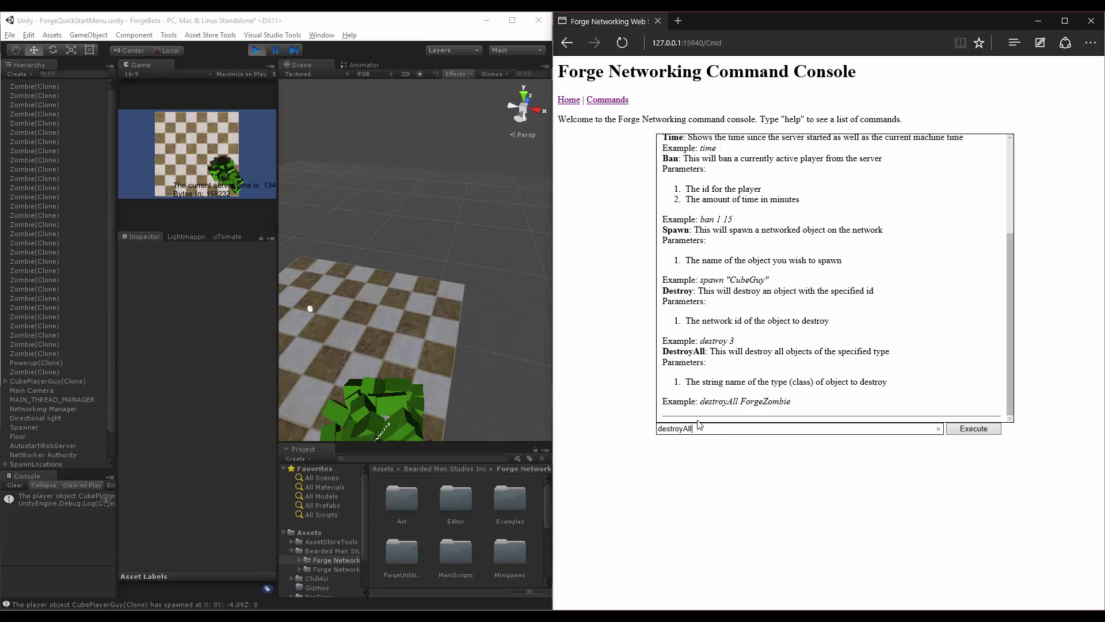
text( ForgeZombie)
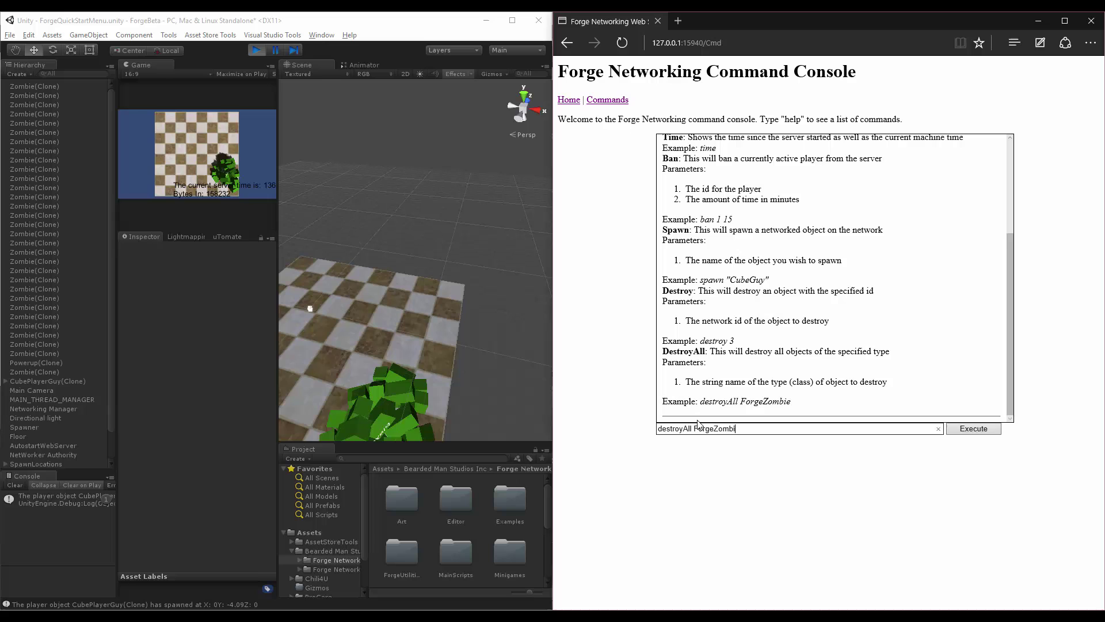
click(752, 402)
double_click(752, 402)
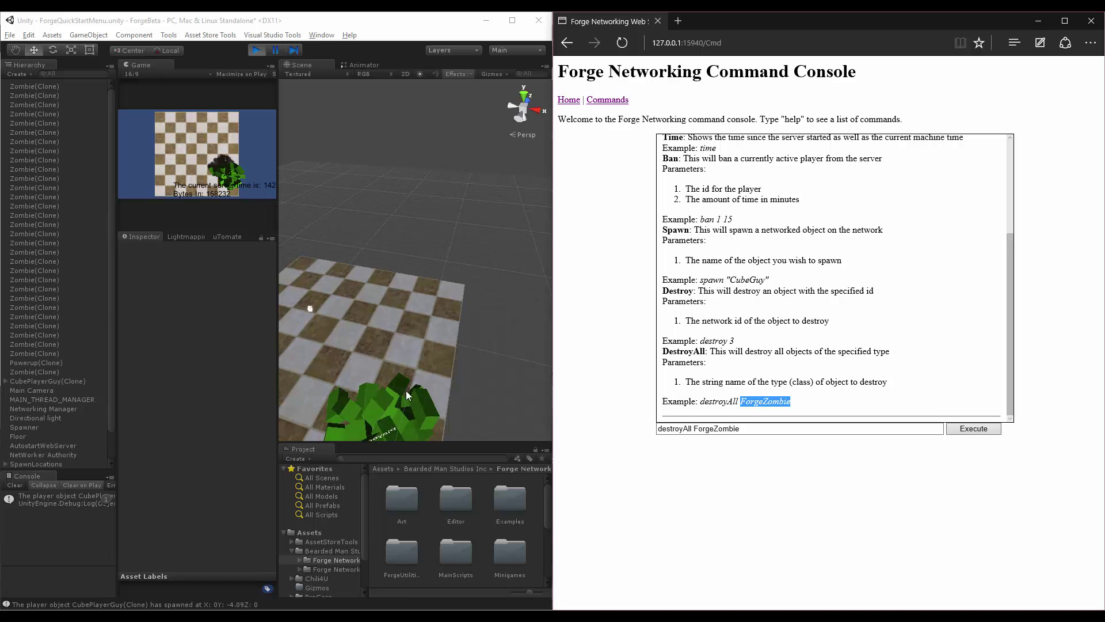
click(763, 431)
key(Return)
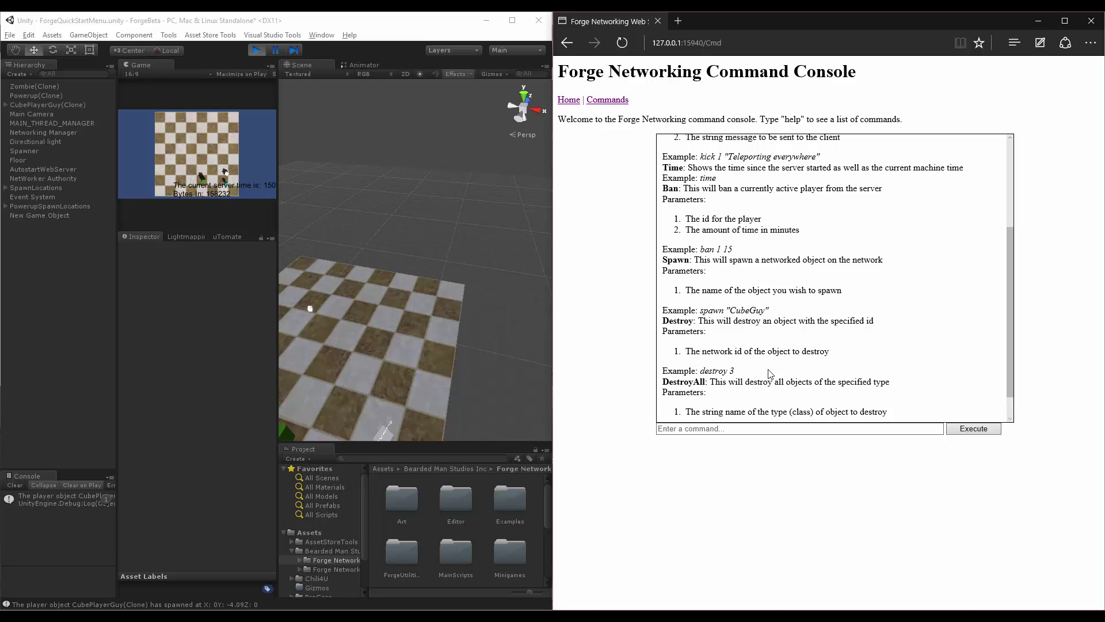
scroll(768, 374, up, 3)
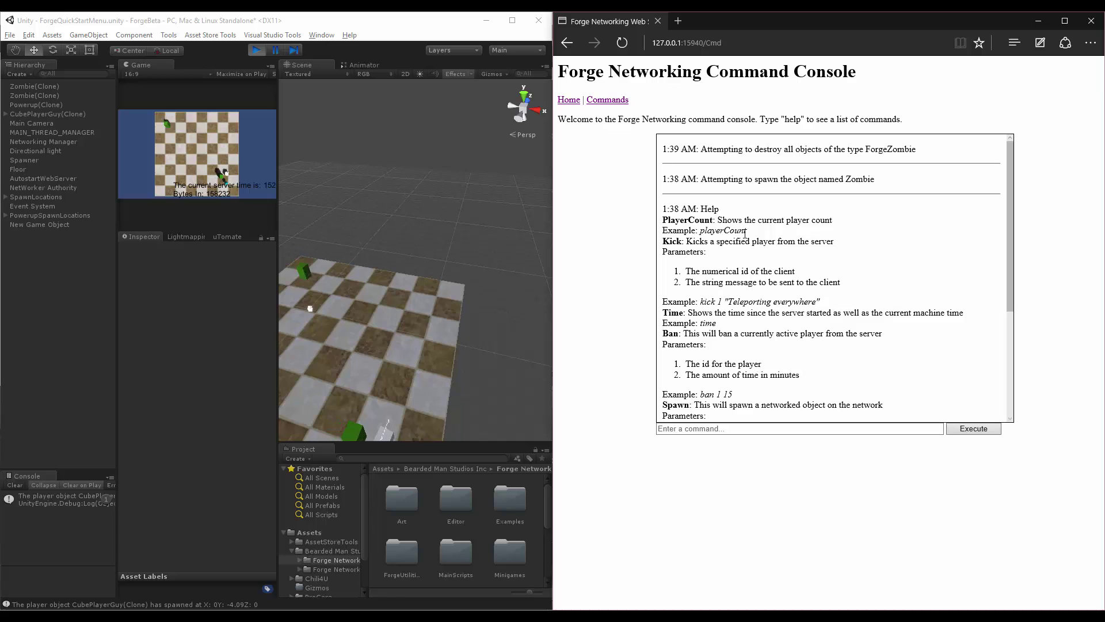
Highlight the Help, spawn Zombie and destroy all ForgeZombie entries in the console log
drag(661, 208, 732, 206)
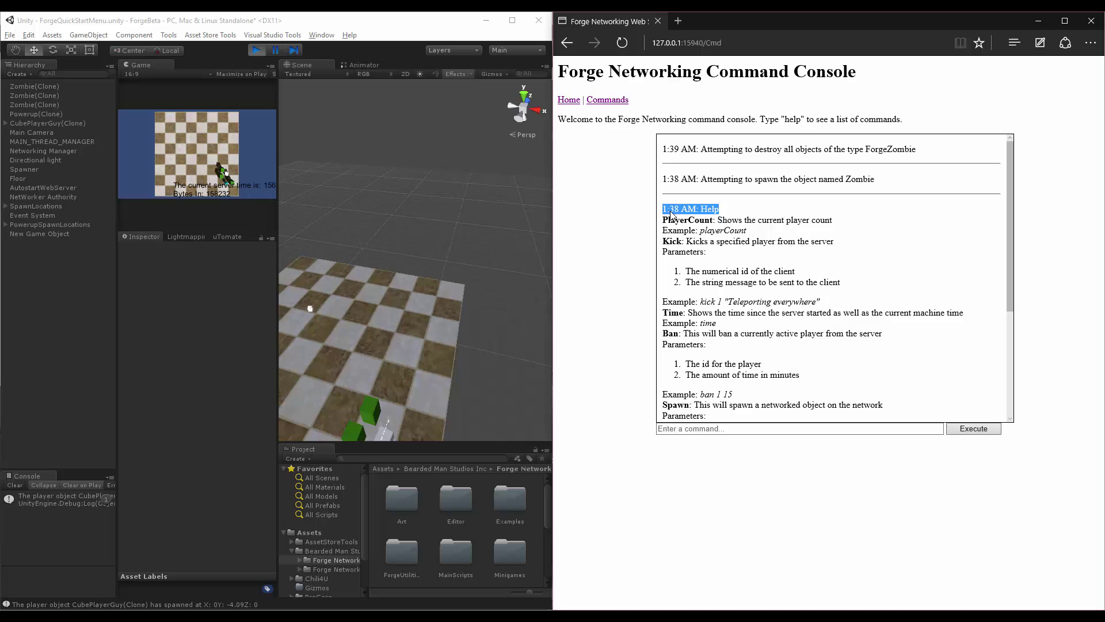
drag(662, 180, 877, 181)
drag(662, 149, 1022, 140)
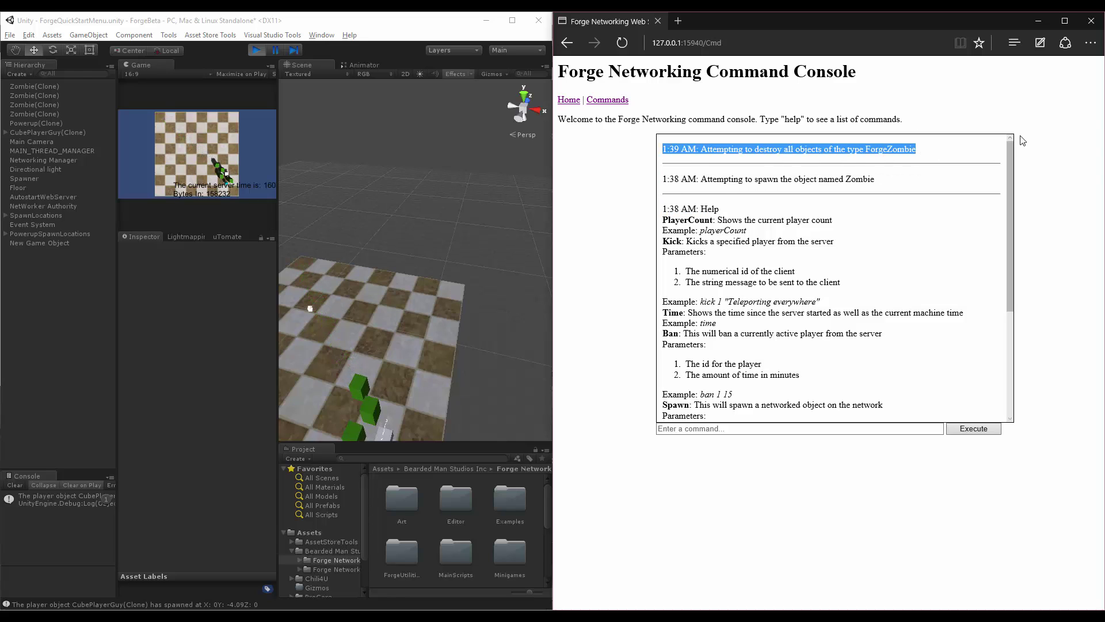
Run the time command and highlight its new entry showing 163.8964 seconds uptime
click(785, 427)
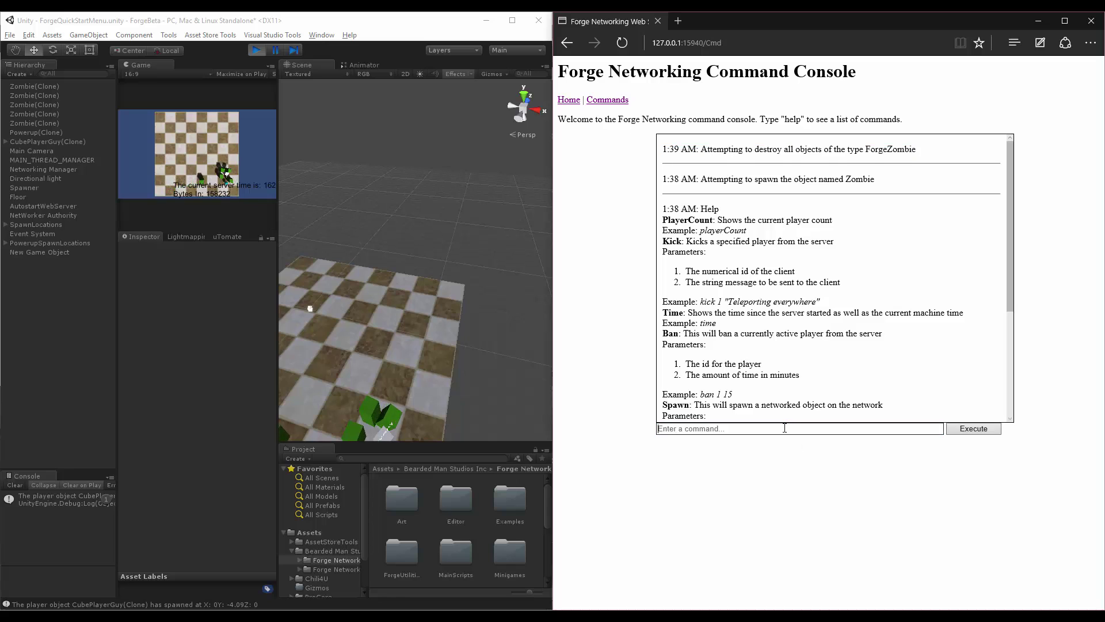
text(time)
key(Return)
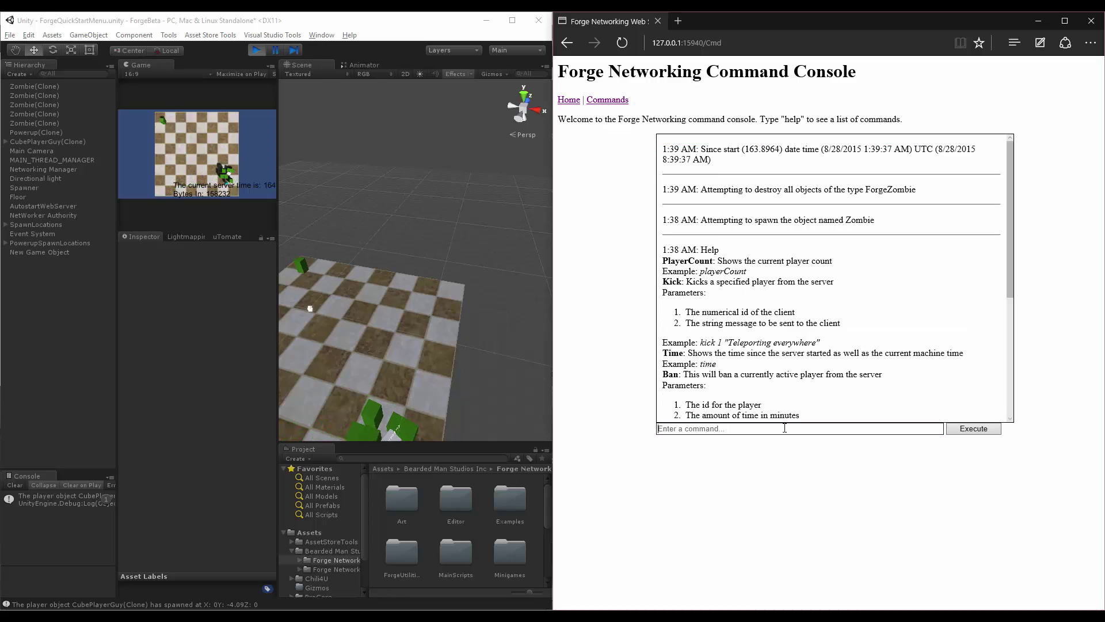
drag(713, 161, 661, 146)
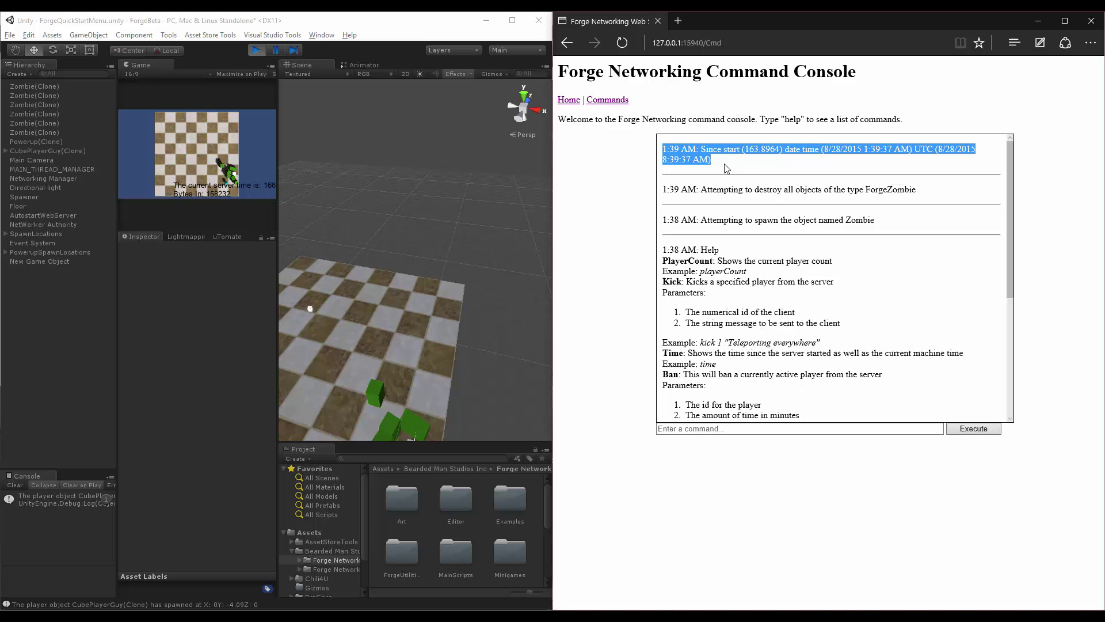
scroll(863, 328, down, 4)
scroll(863, 328, up, 4)
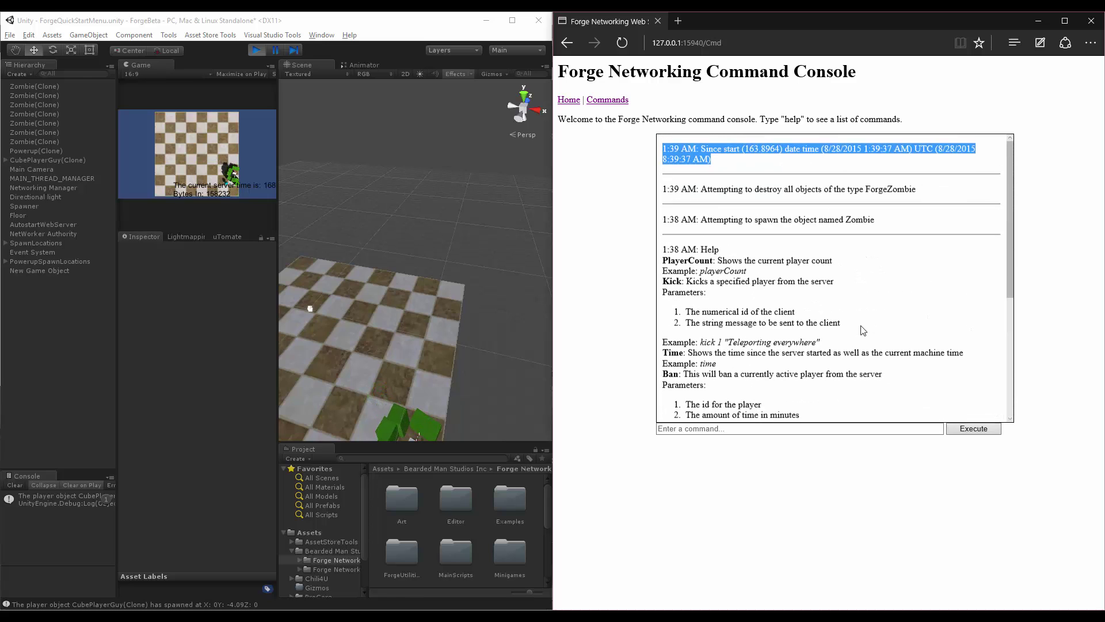
click(612, 207)
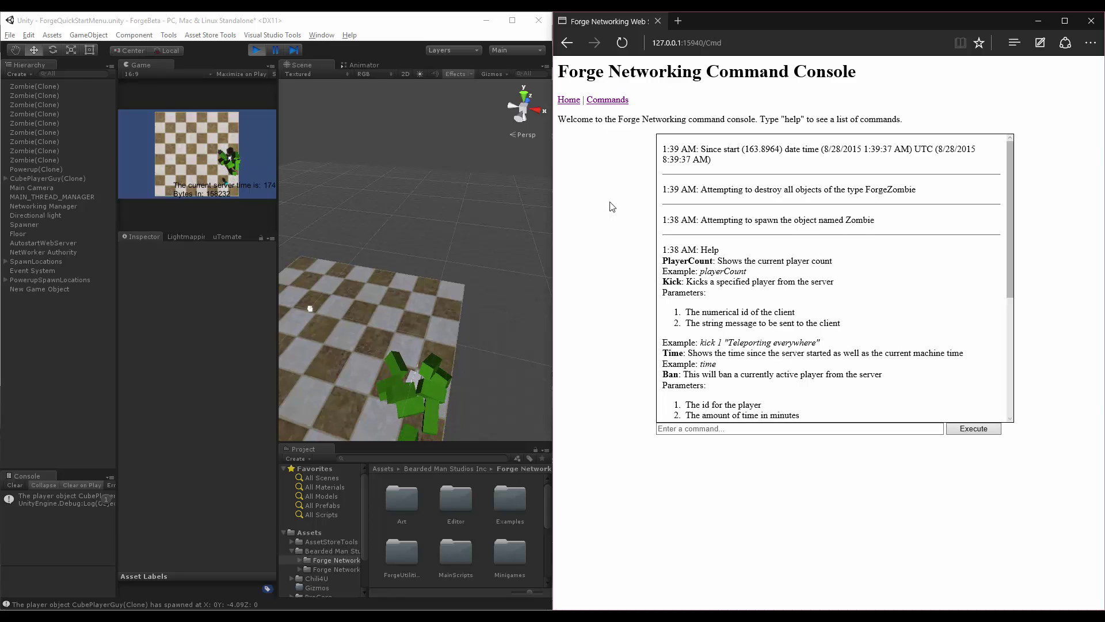
drag(606, 65, 837, 73)
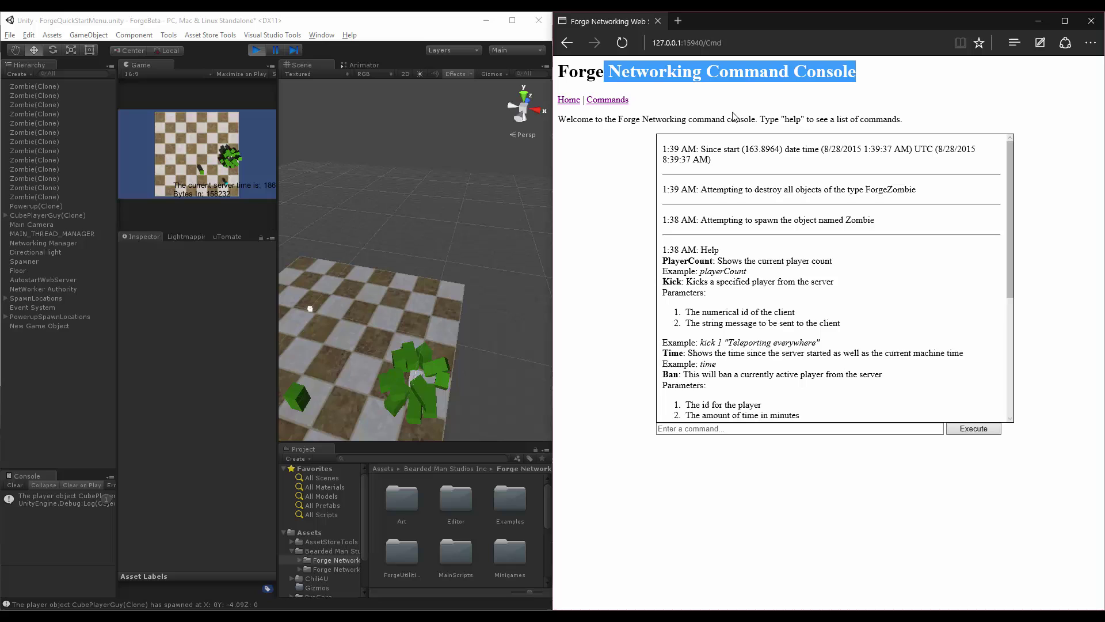
click(738, 102)
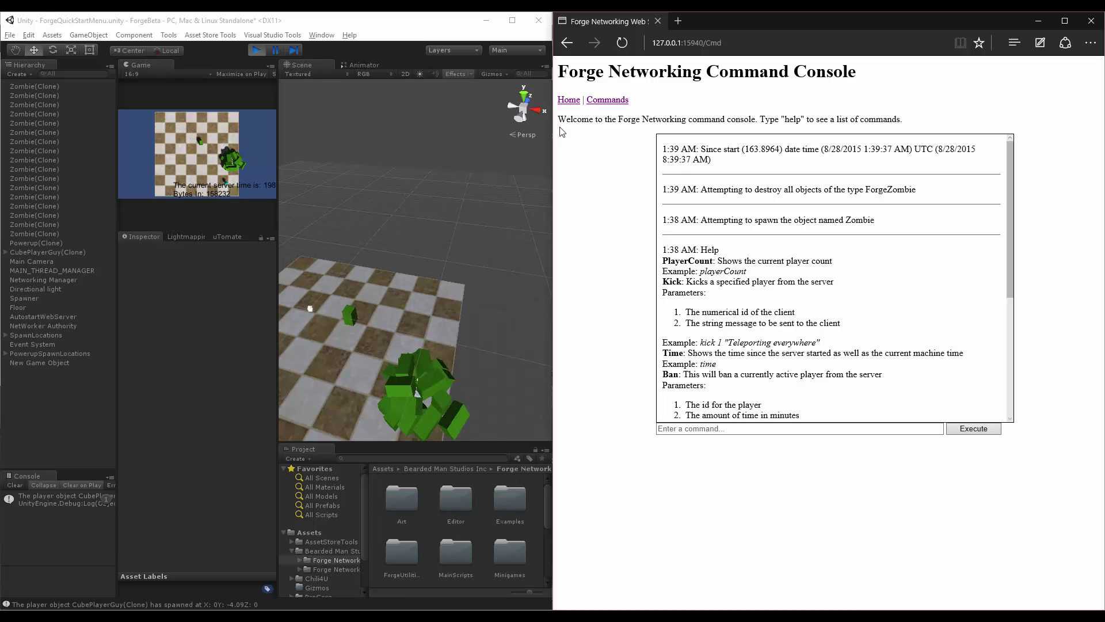
drag(647, 123, 943, 128)
click(944, 127)
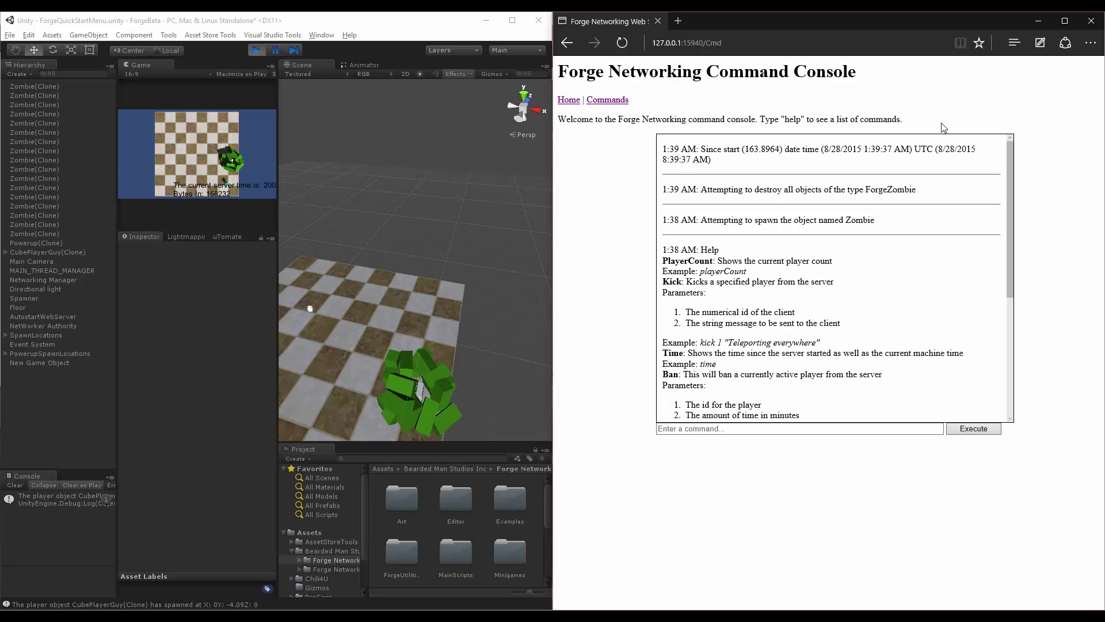